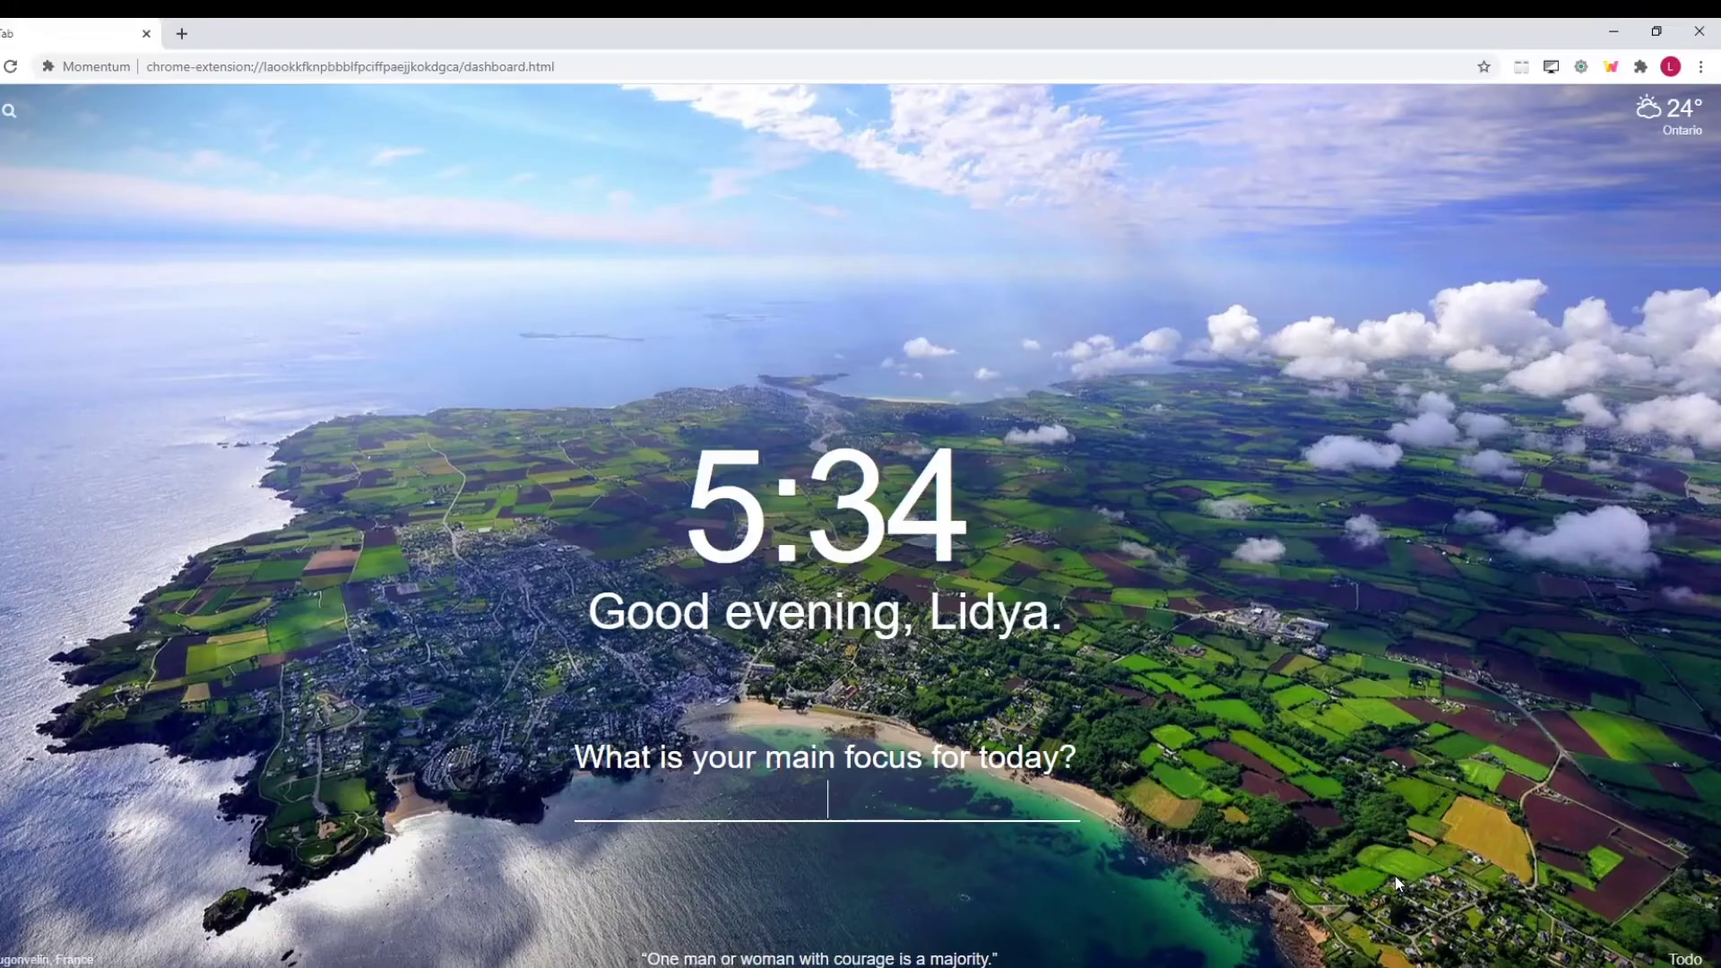
# - Set today's Momentum focus to 'upload new YouTube video' and mark it done
pyautogui.write('upl')
pyautogui.write('oad new YouTube')
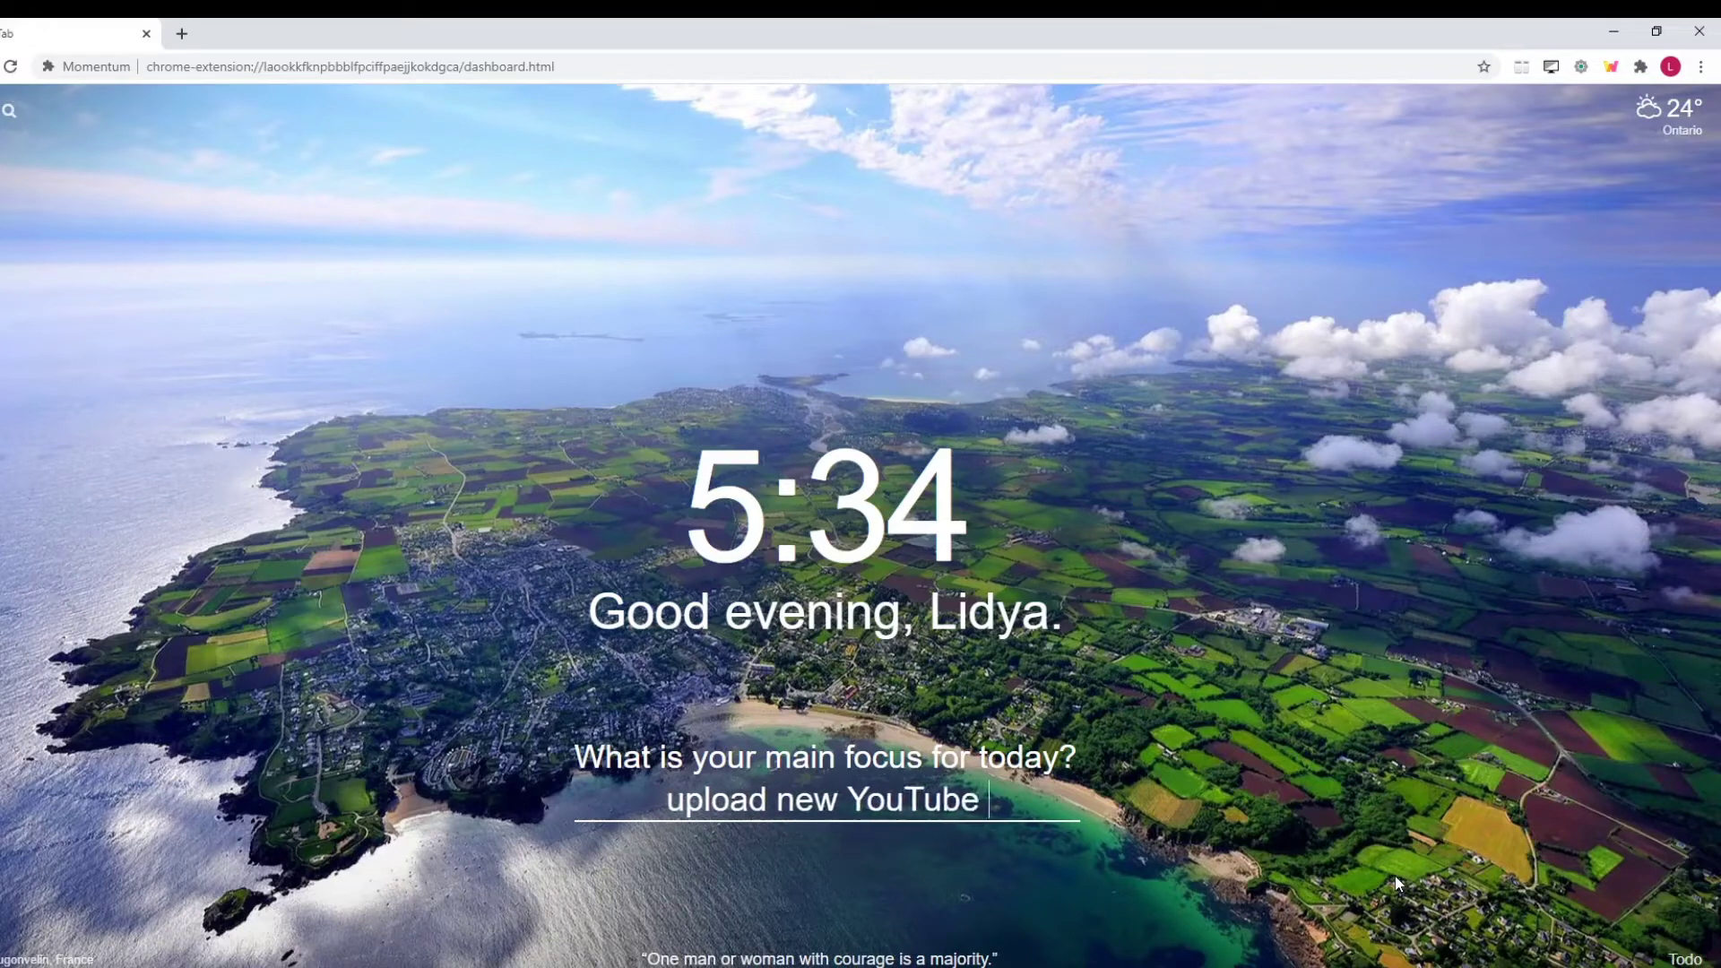
pyautogui.write(' video')
pyautogui.press('Return')
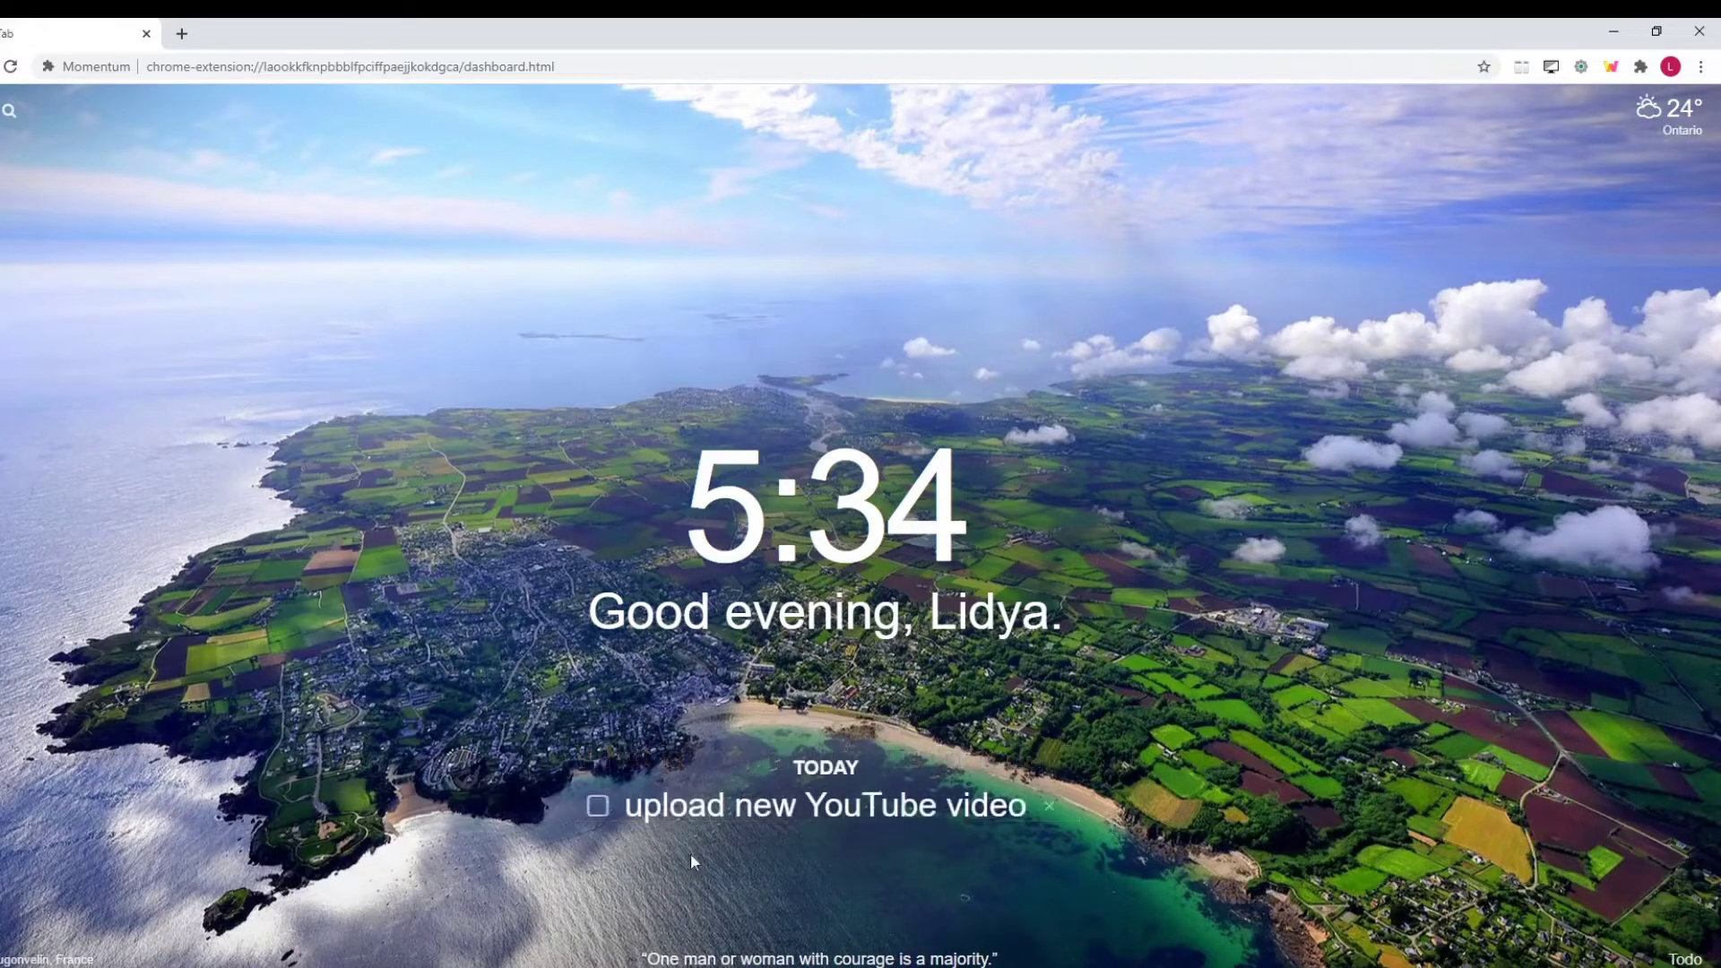
pyautogui.click(597, 809)
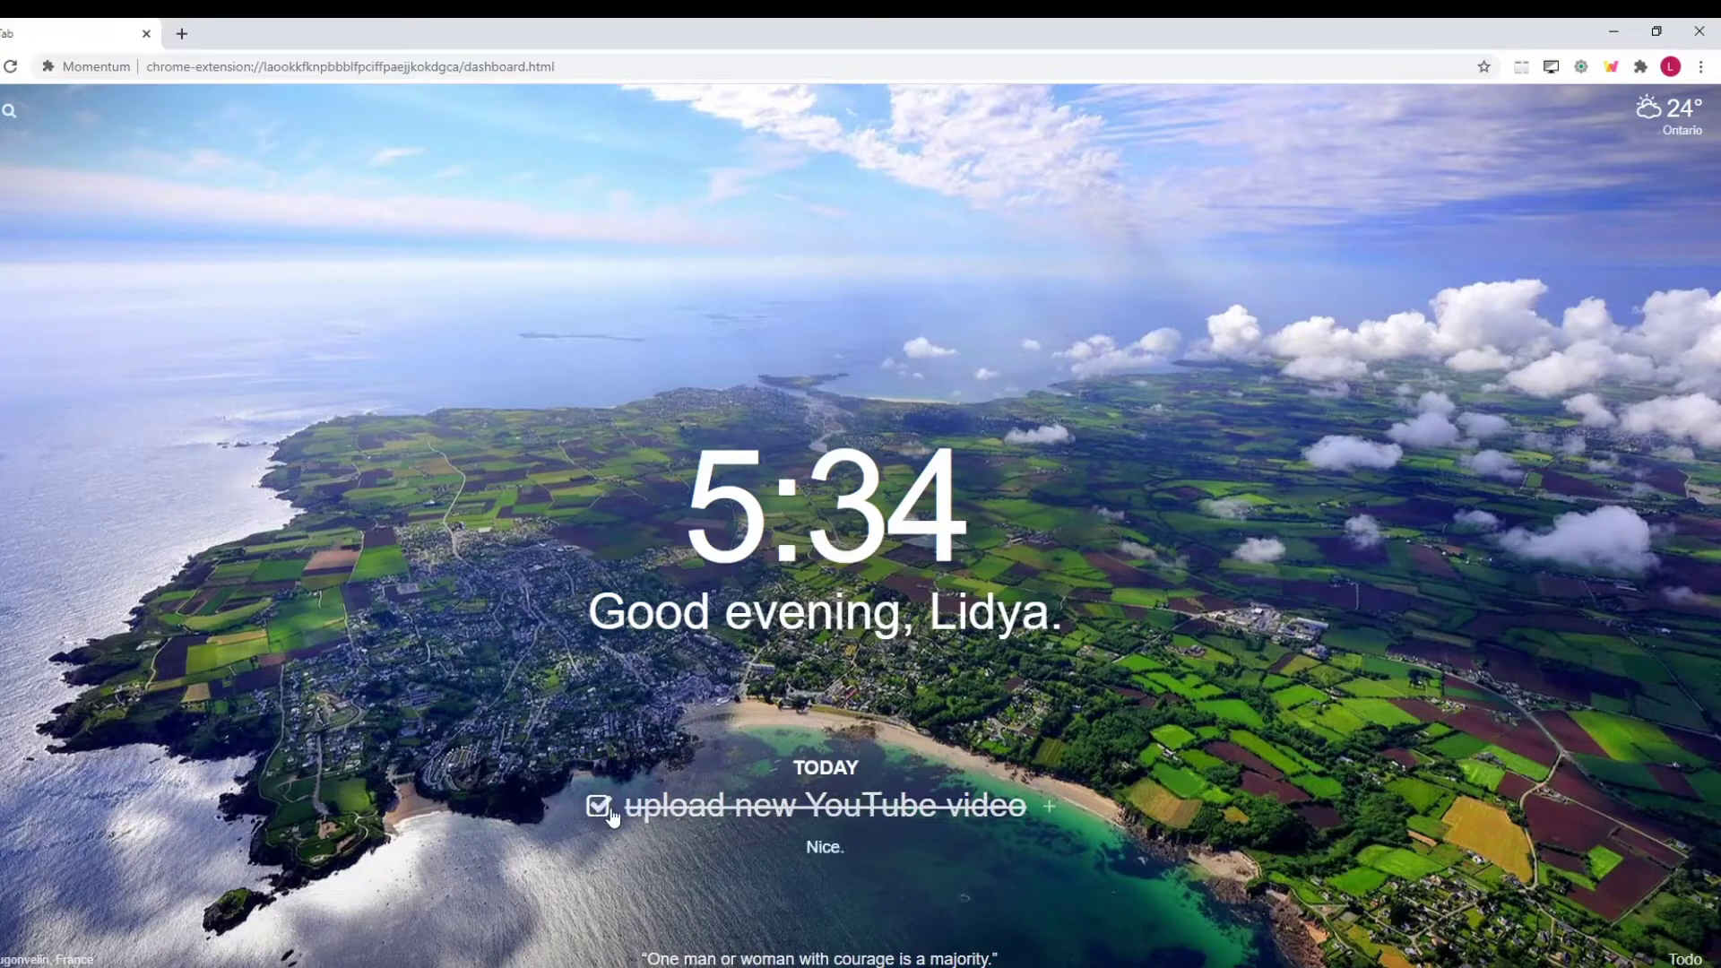
# - Add a 'review chemistry notes' todo, then open the saved biology-notes link
pyautogui.click(1686, 959)
pyautogui.click(1593, 857)
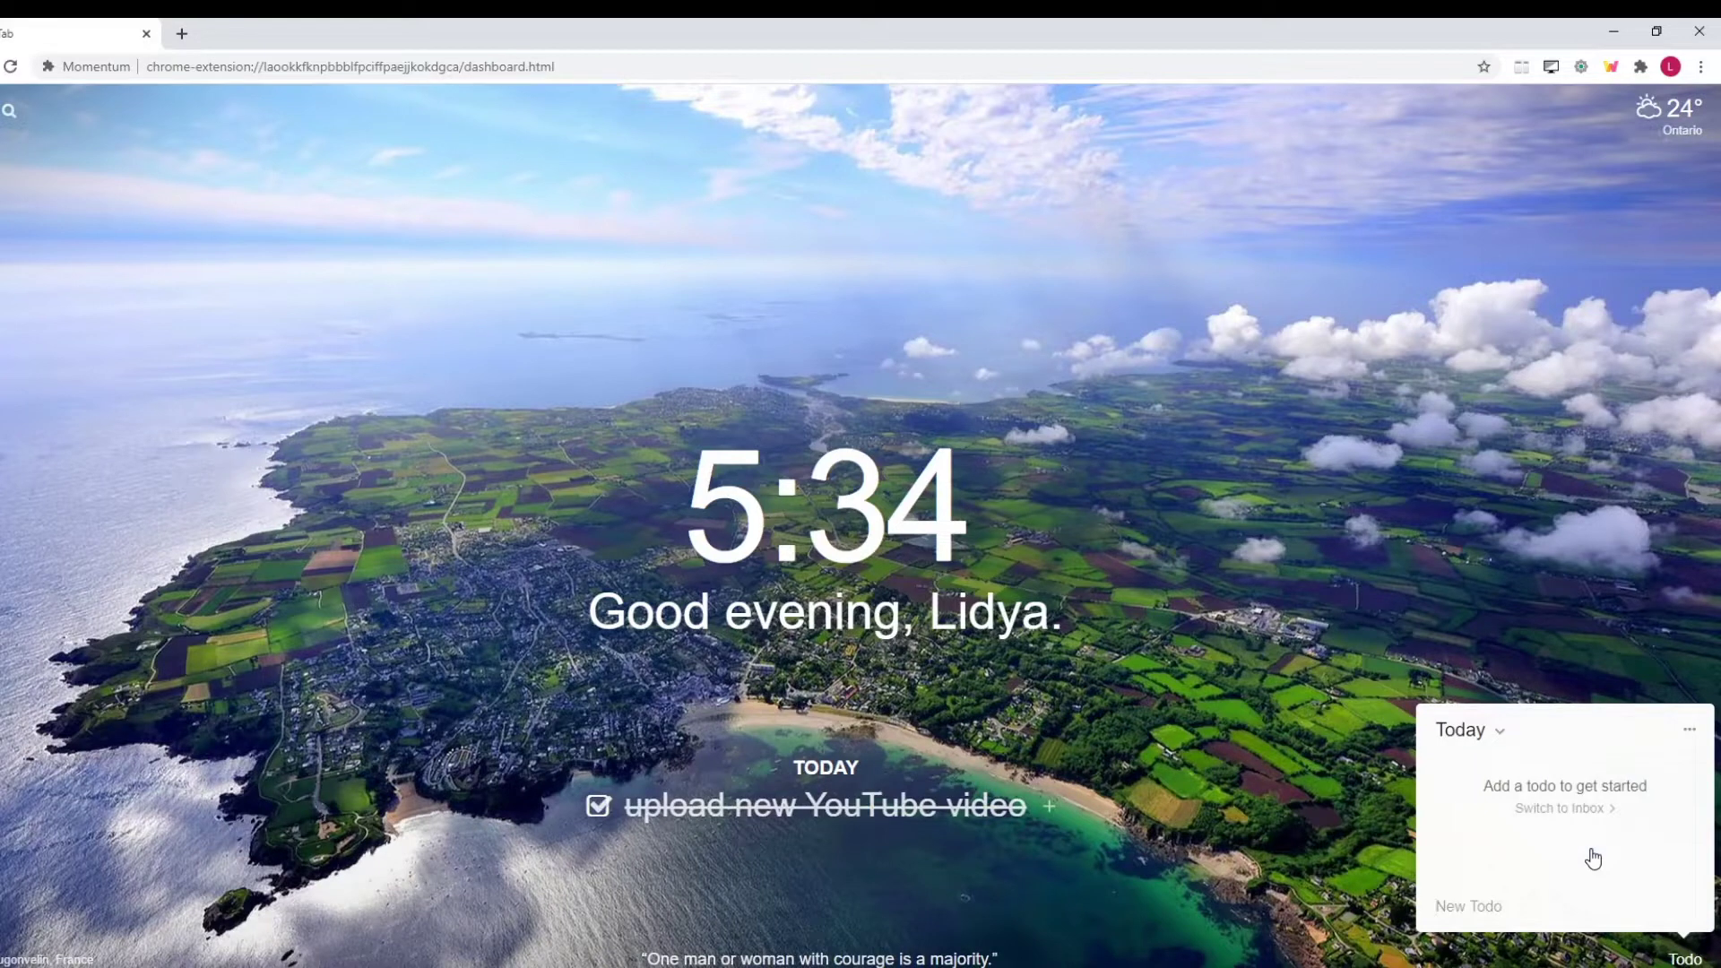
pyautogui.write('rev')
pyautogui.write('es')
pyautogui.press('Return')
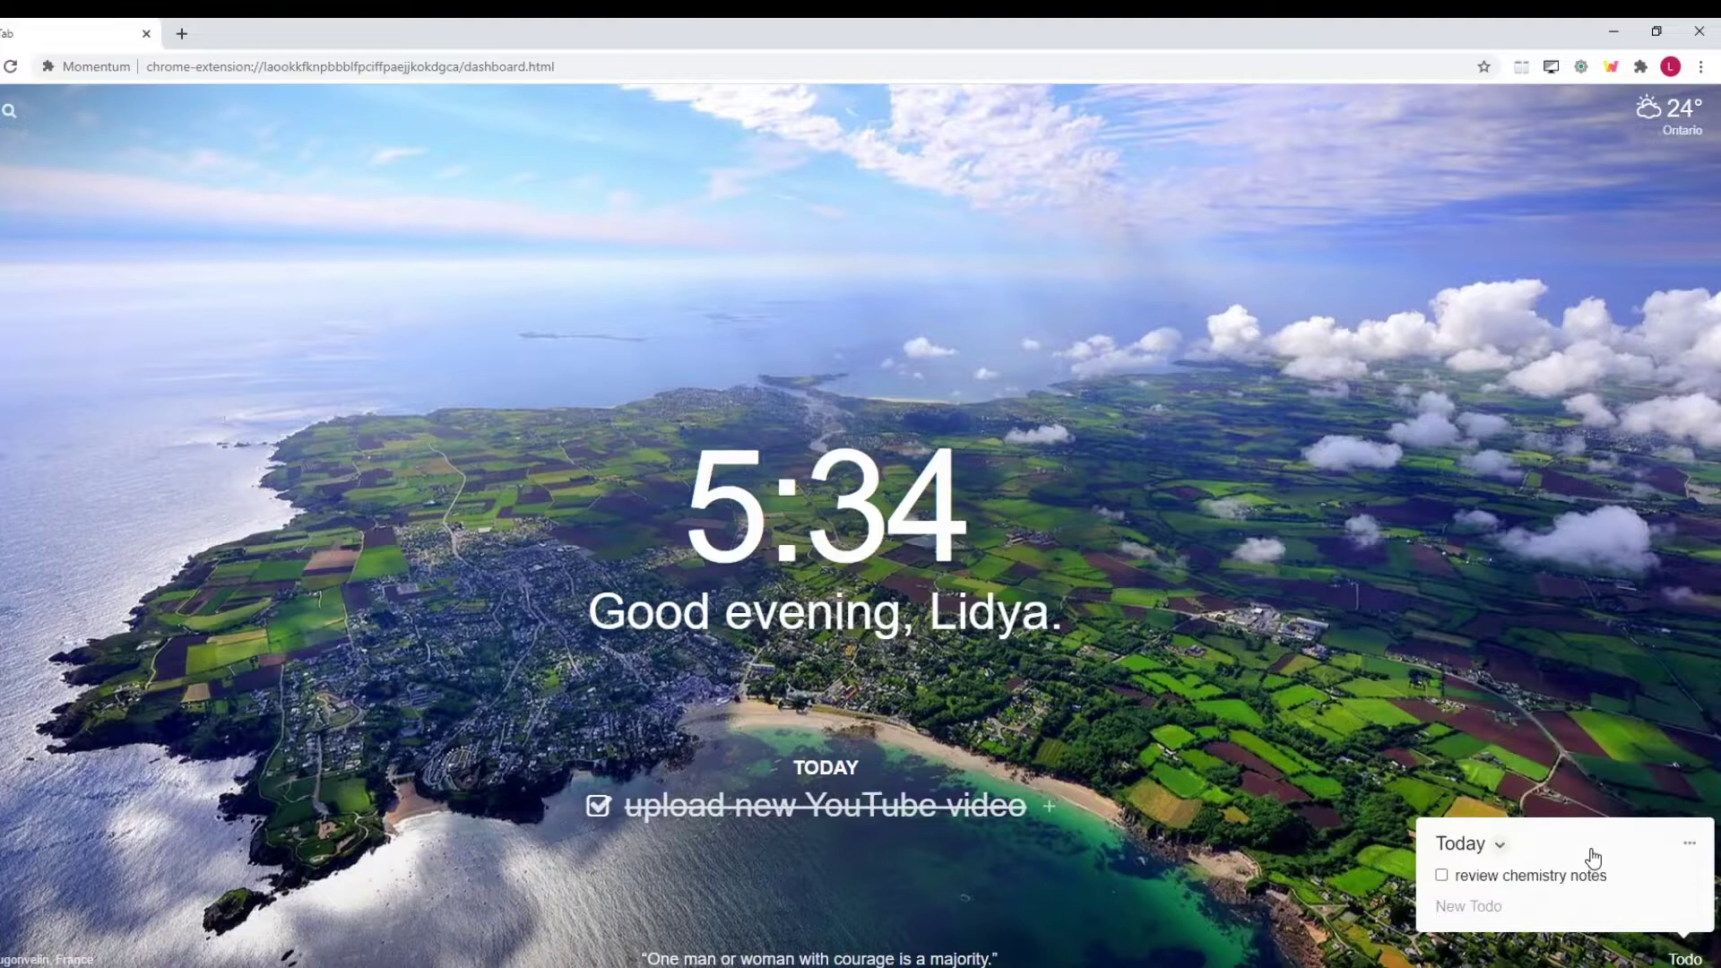
pyautogui.click(1441, 876)
pyautogui.click(1441, 876)
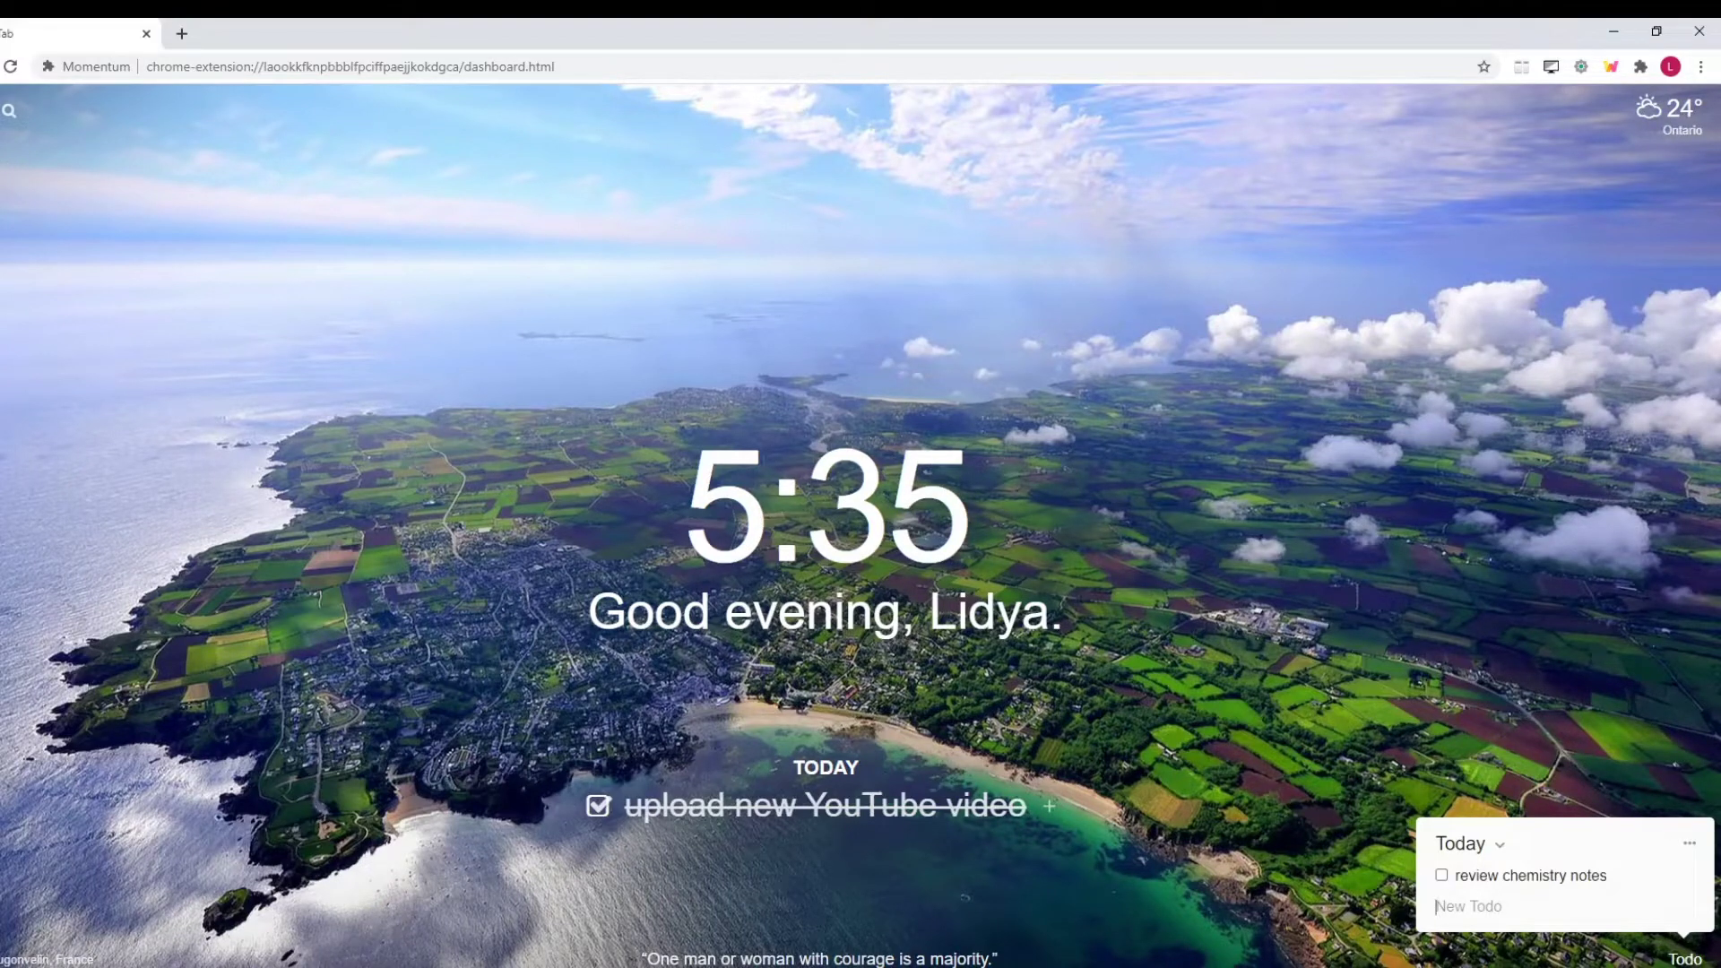
pyautogui.click(1, 109)
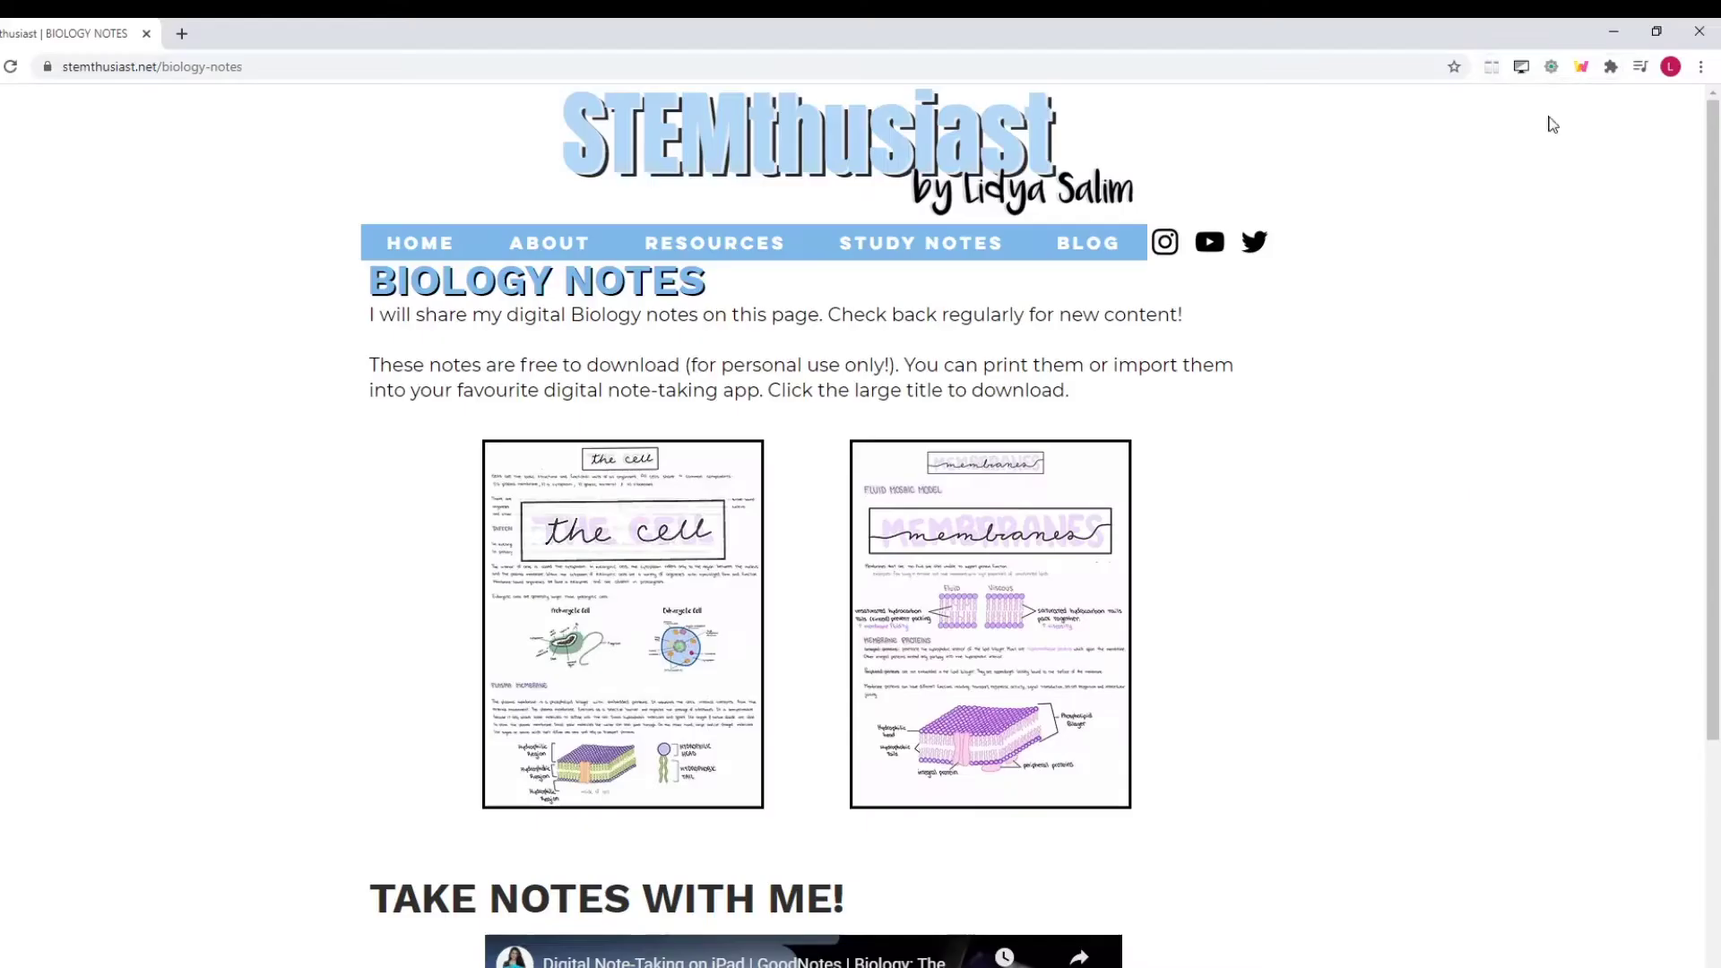
# - Split biology notes and the YouTube video 5:5, play the video, then switch to 7:3
pyautogui.click(1492, 69)
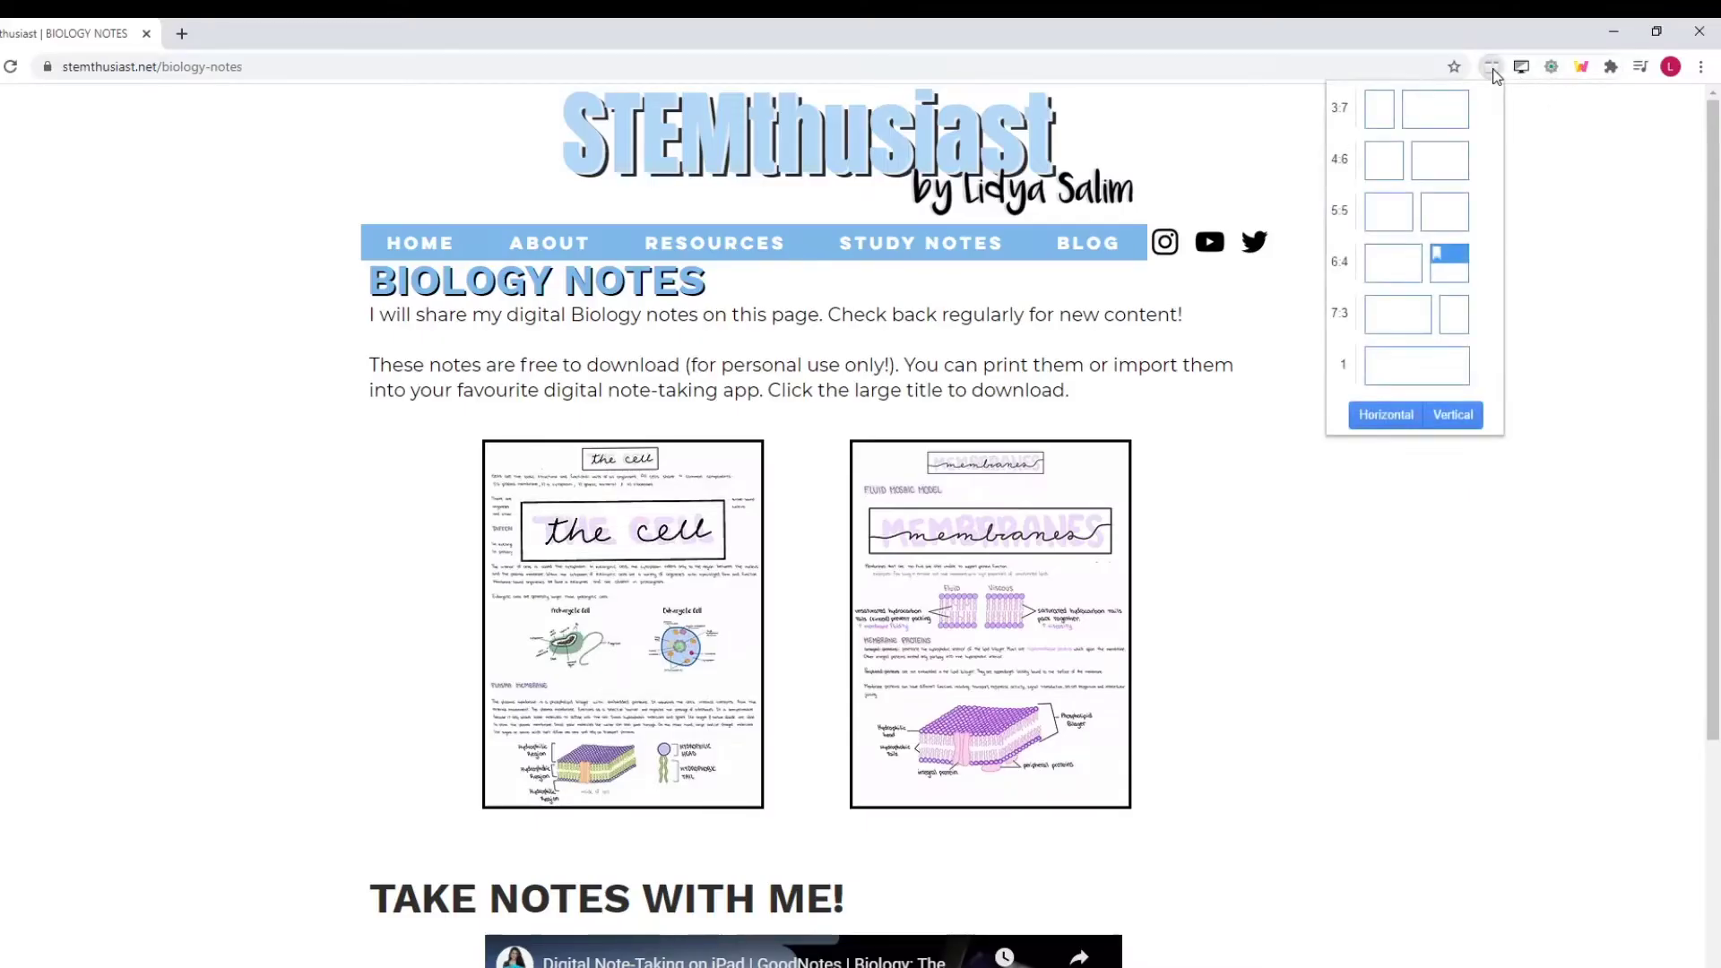
pyautogui.click(1435, 223)
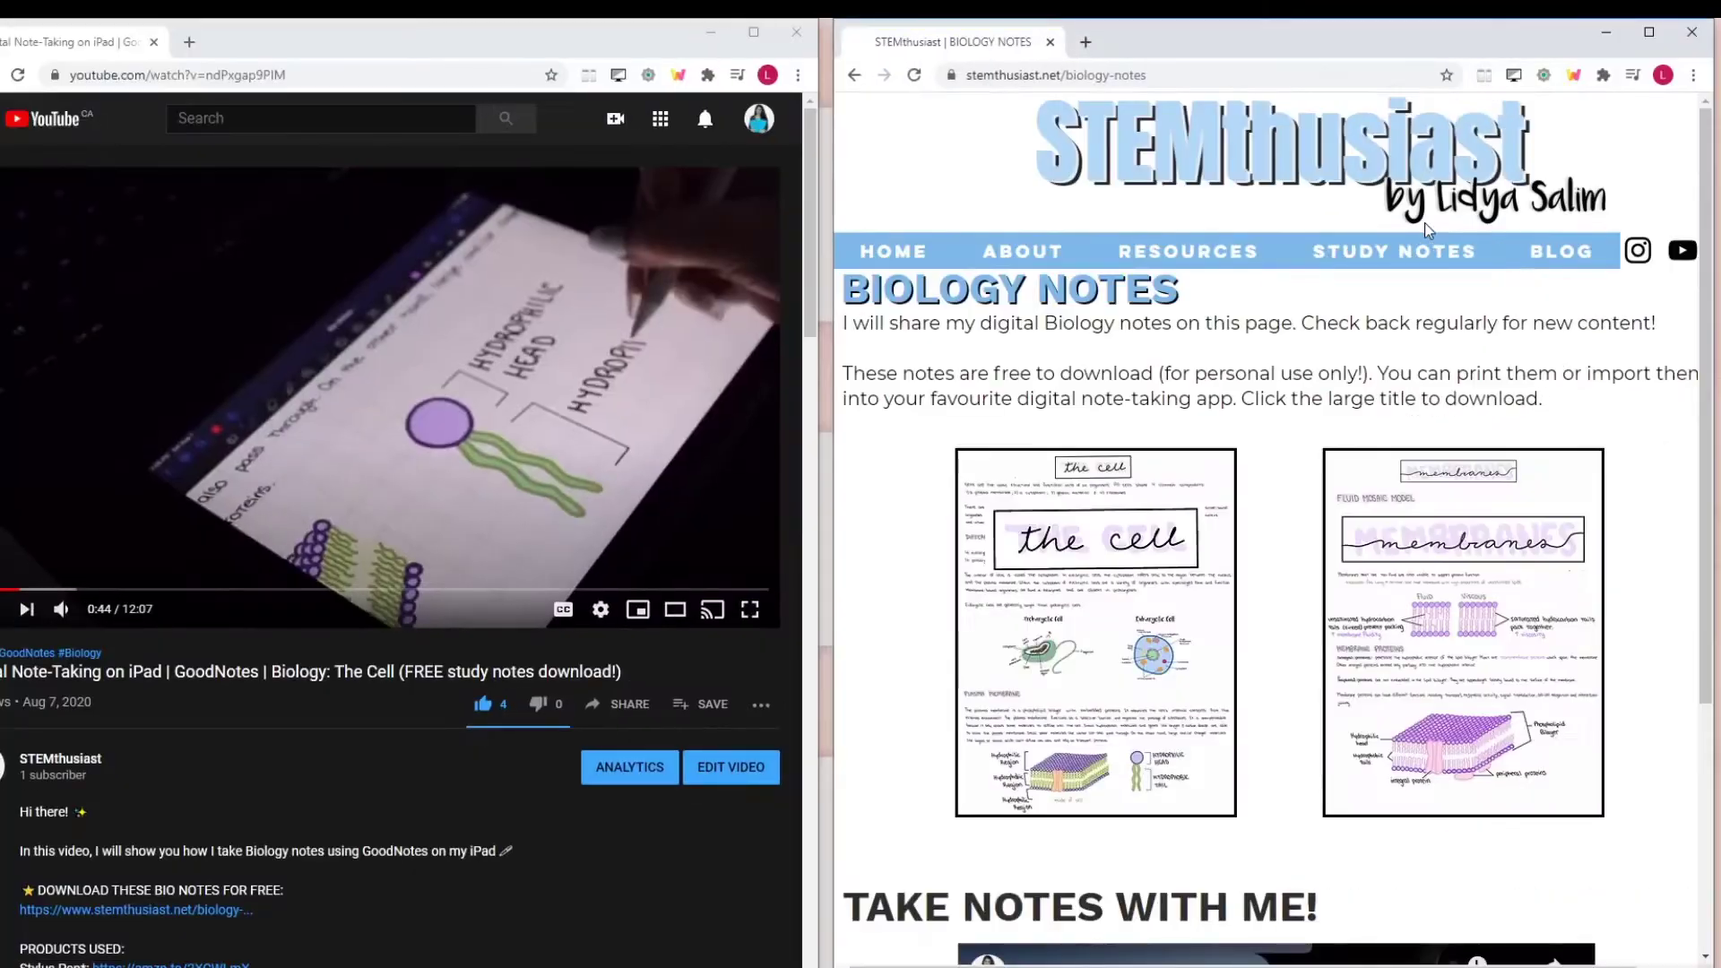
pyautogui.click(251, 465)
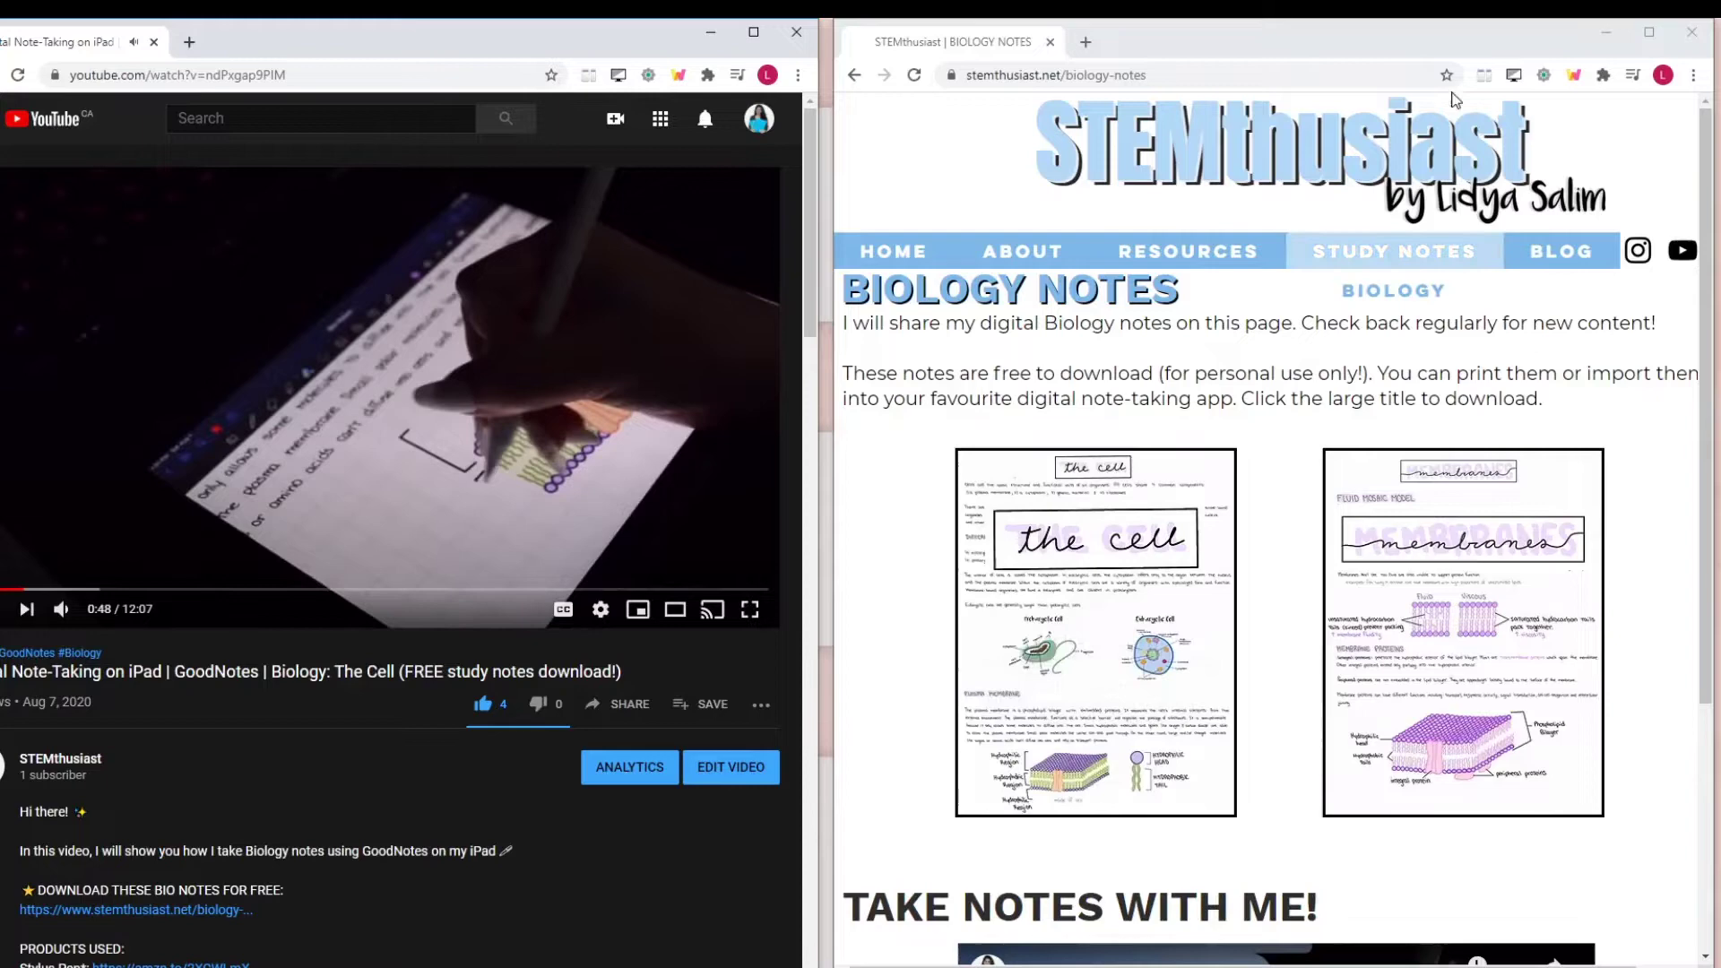
pyautogui.click(1485, 76)
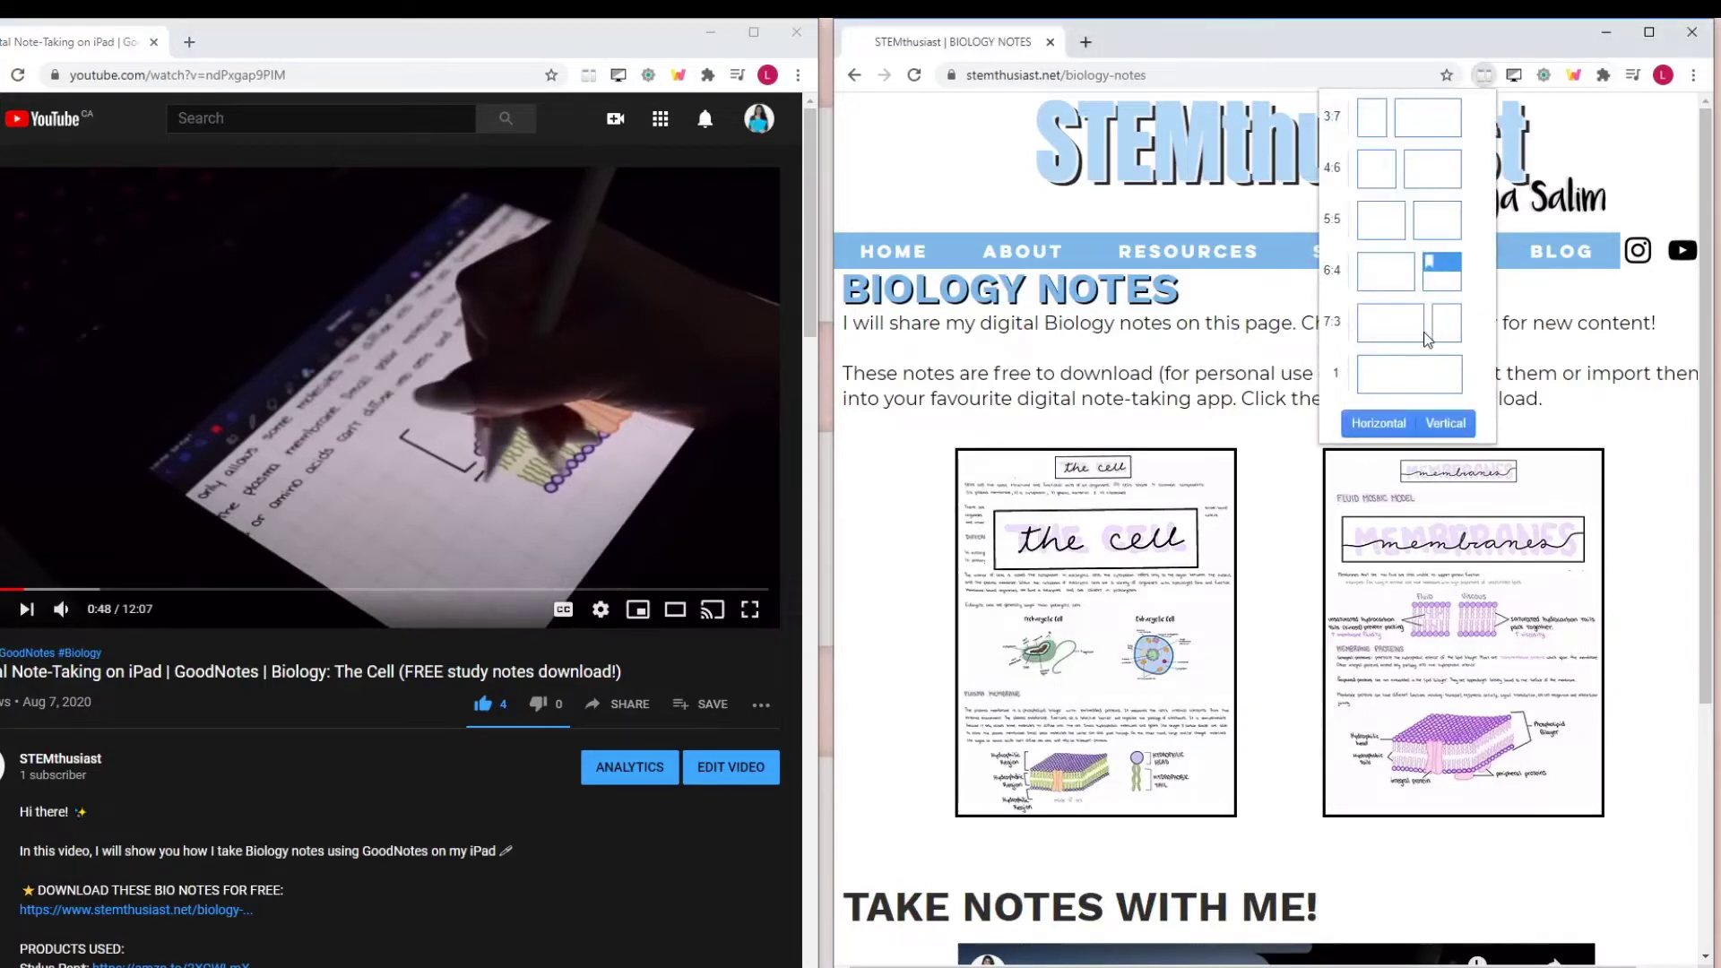
pyautogui.click(1391, 322)
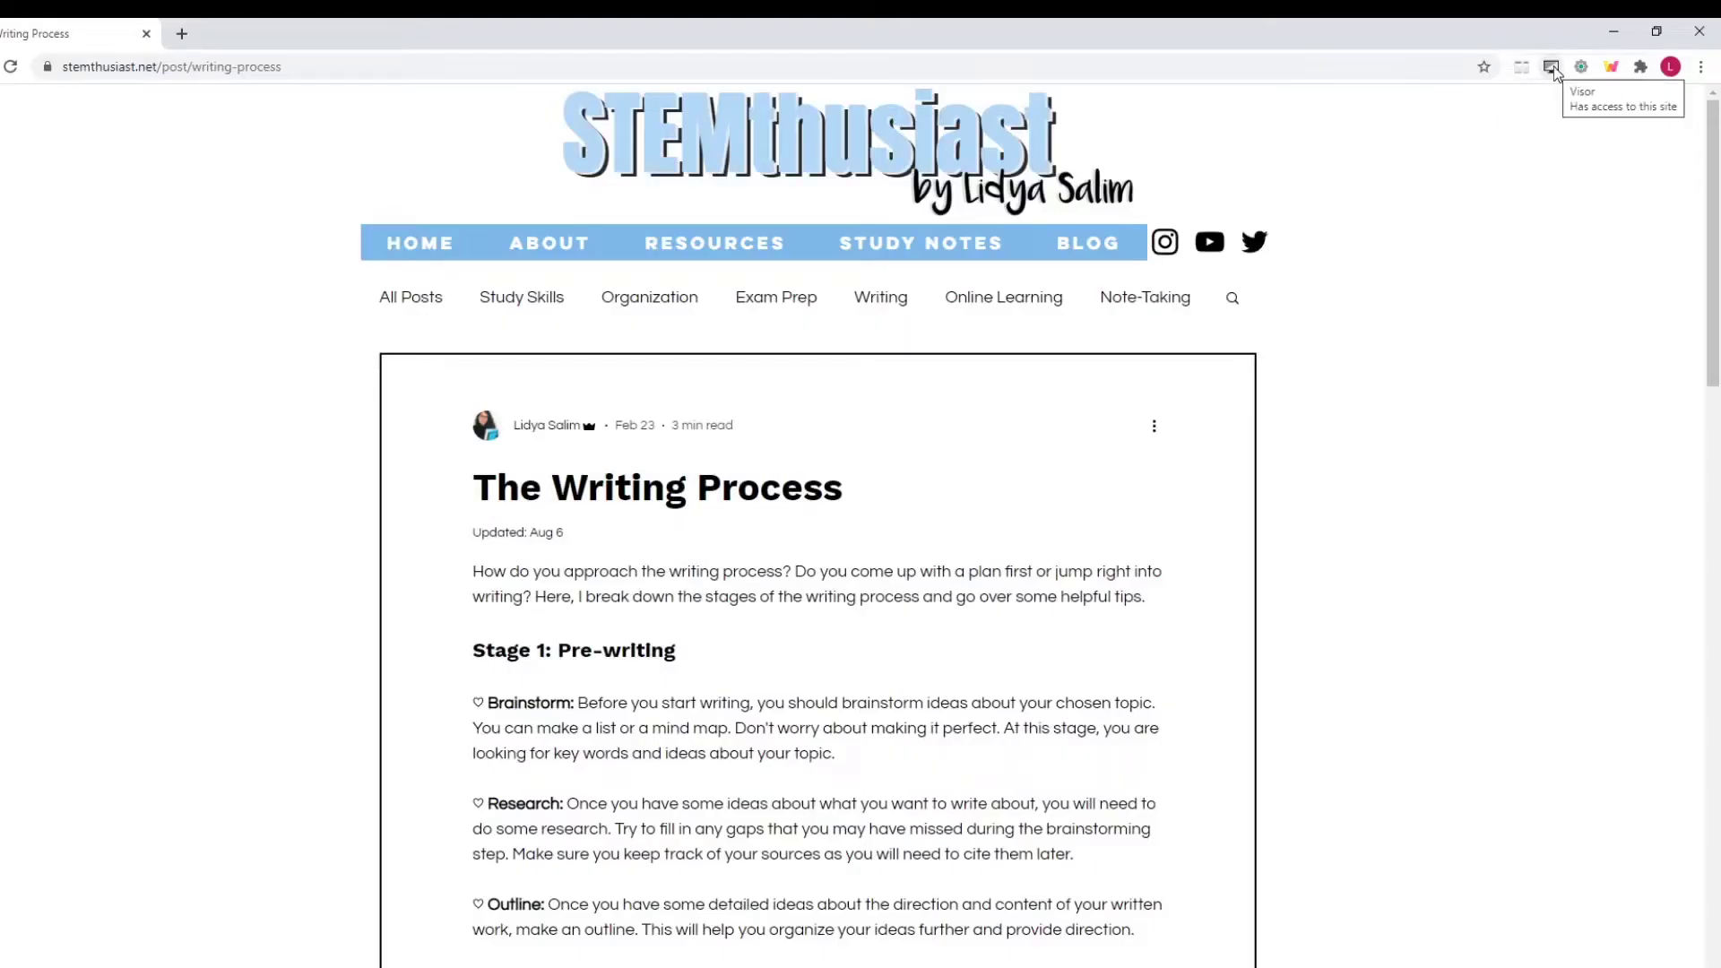
# - Turn on Visor for the Writing Process article and make its bright reading band taller
pyautogui.click(1552, 68)
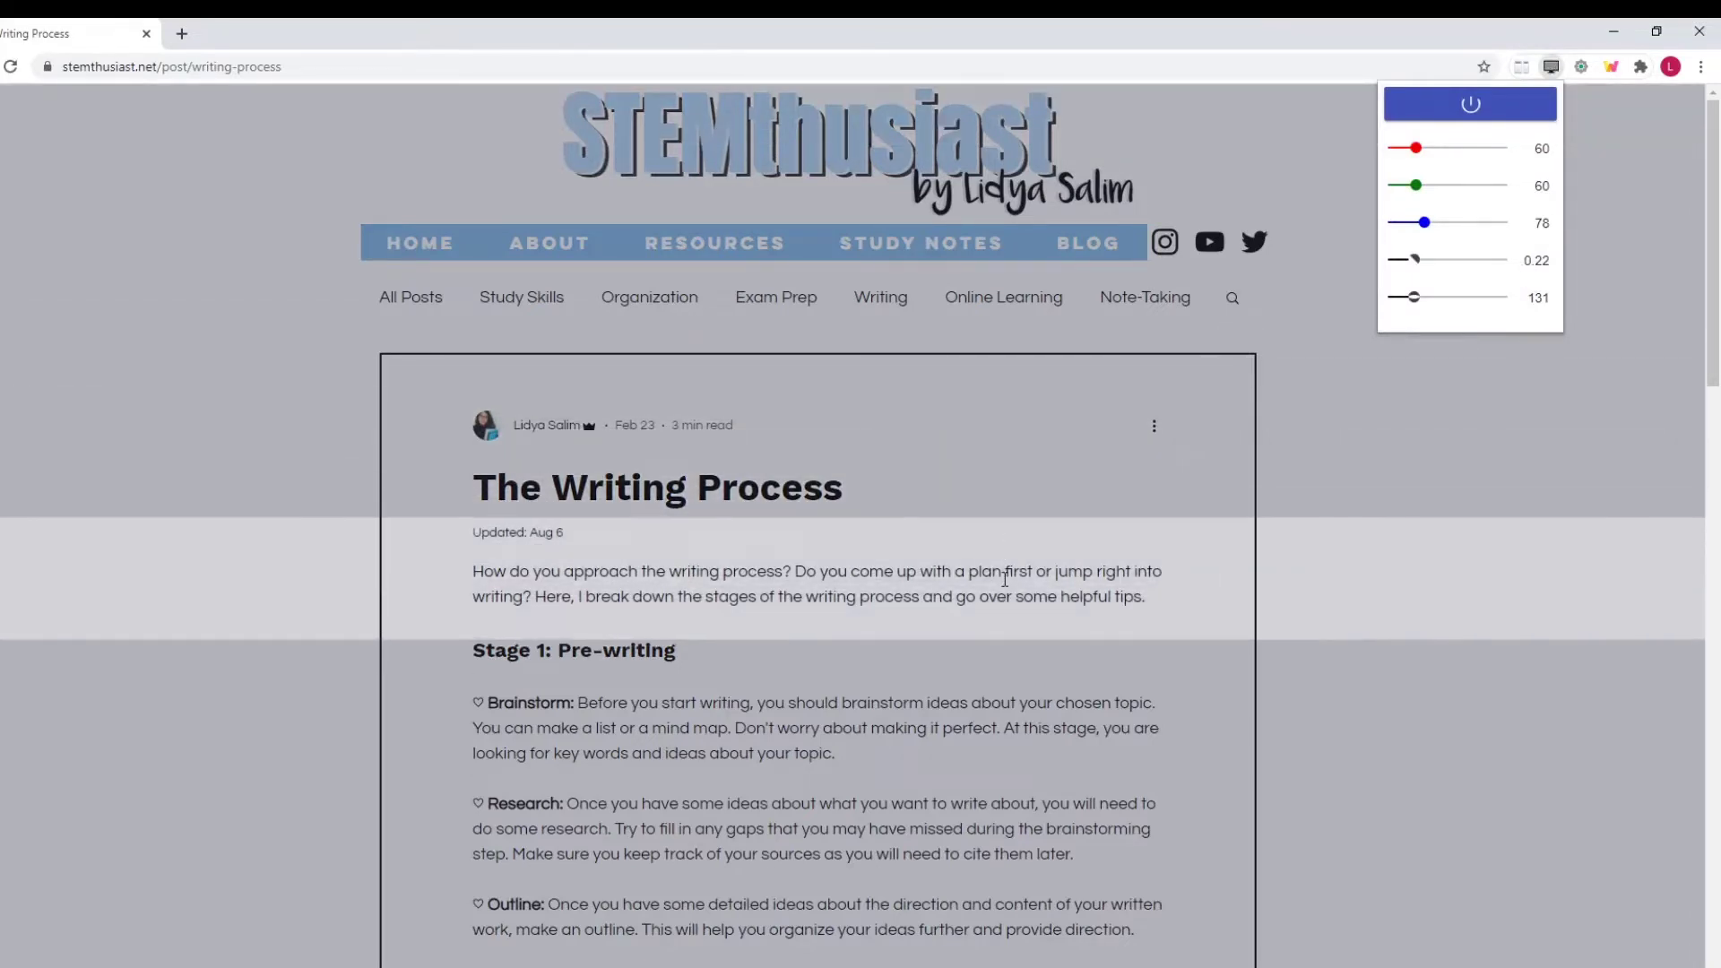
pyautogui.scroll(-2, 1009, 584)
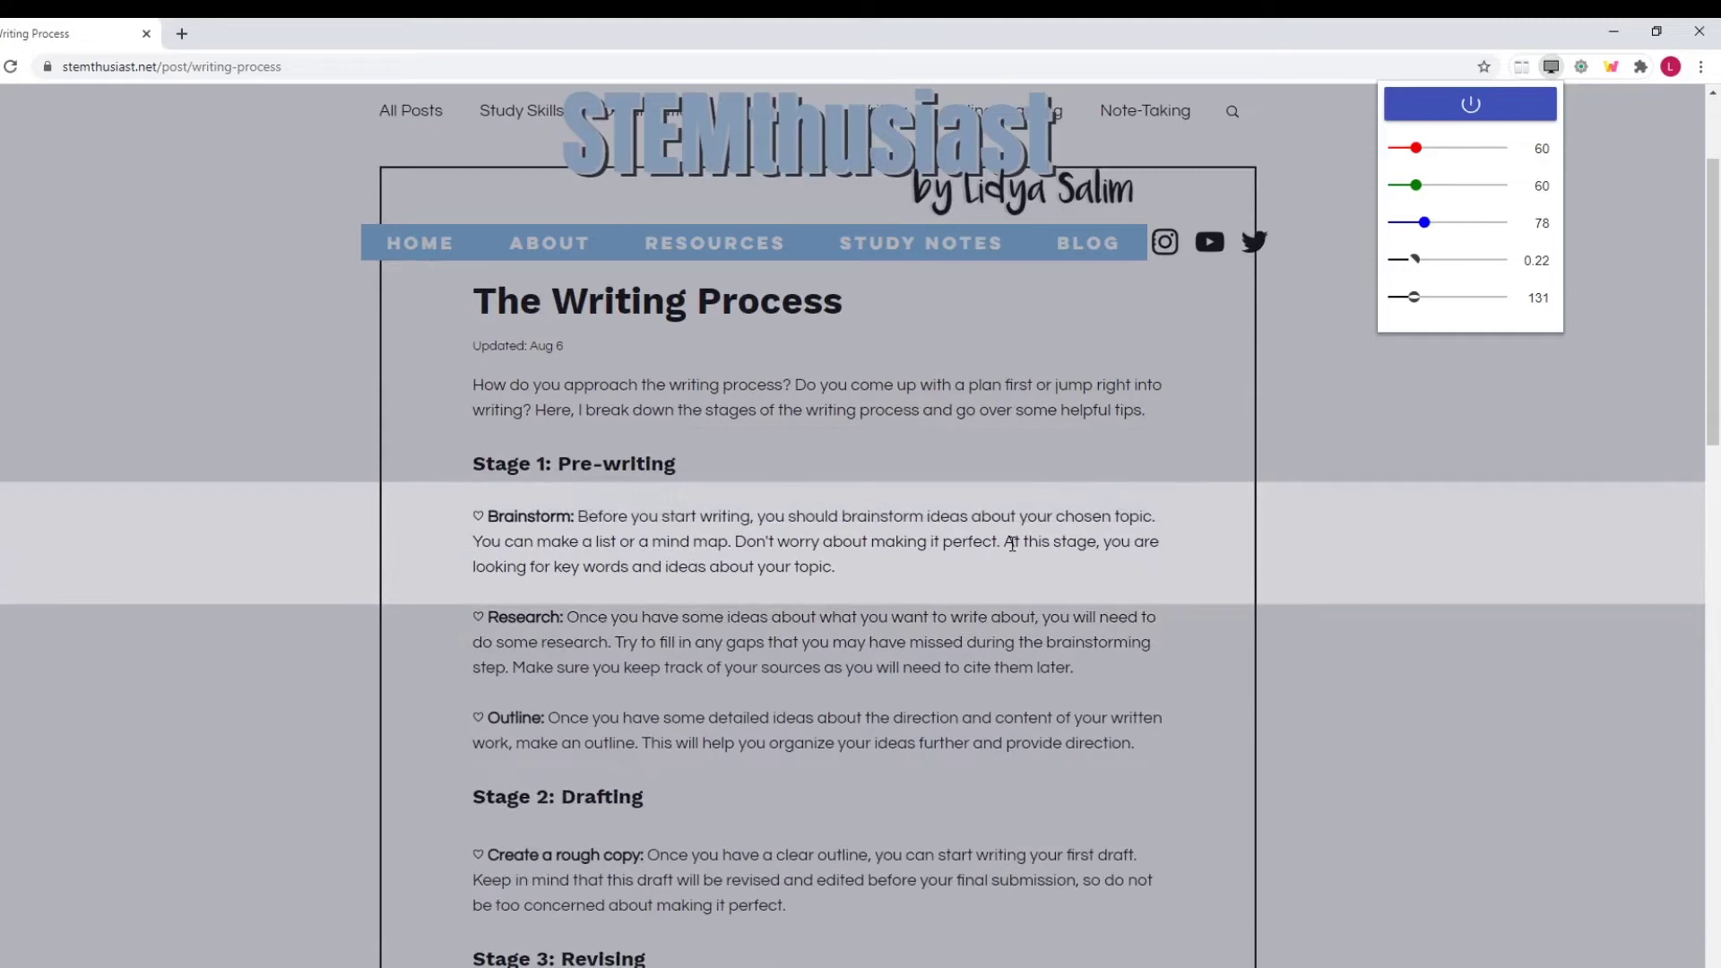
pyautogui.scroll(-2, 1012, 544)
pyautogui.scroll(-1, 1012, 544)
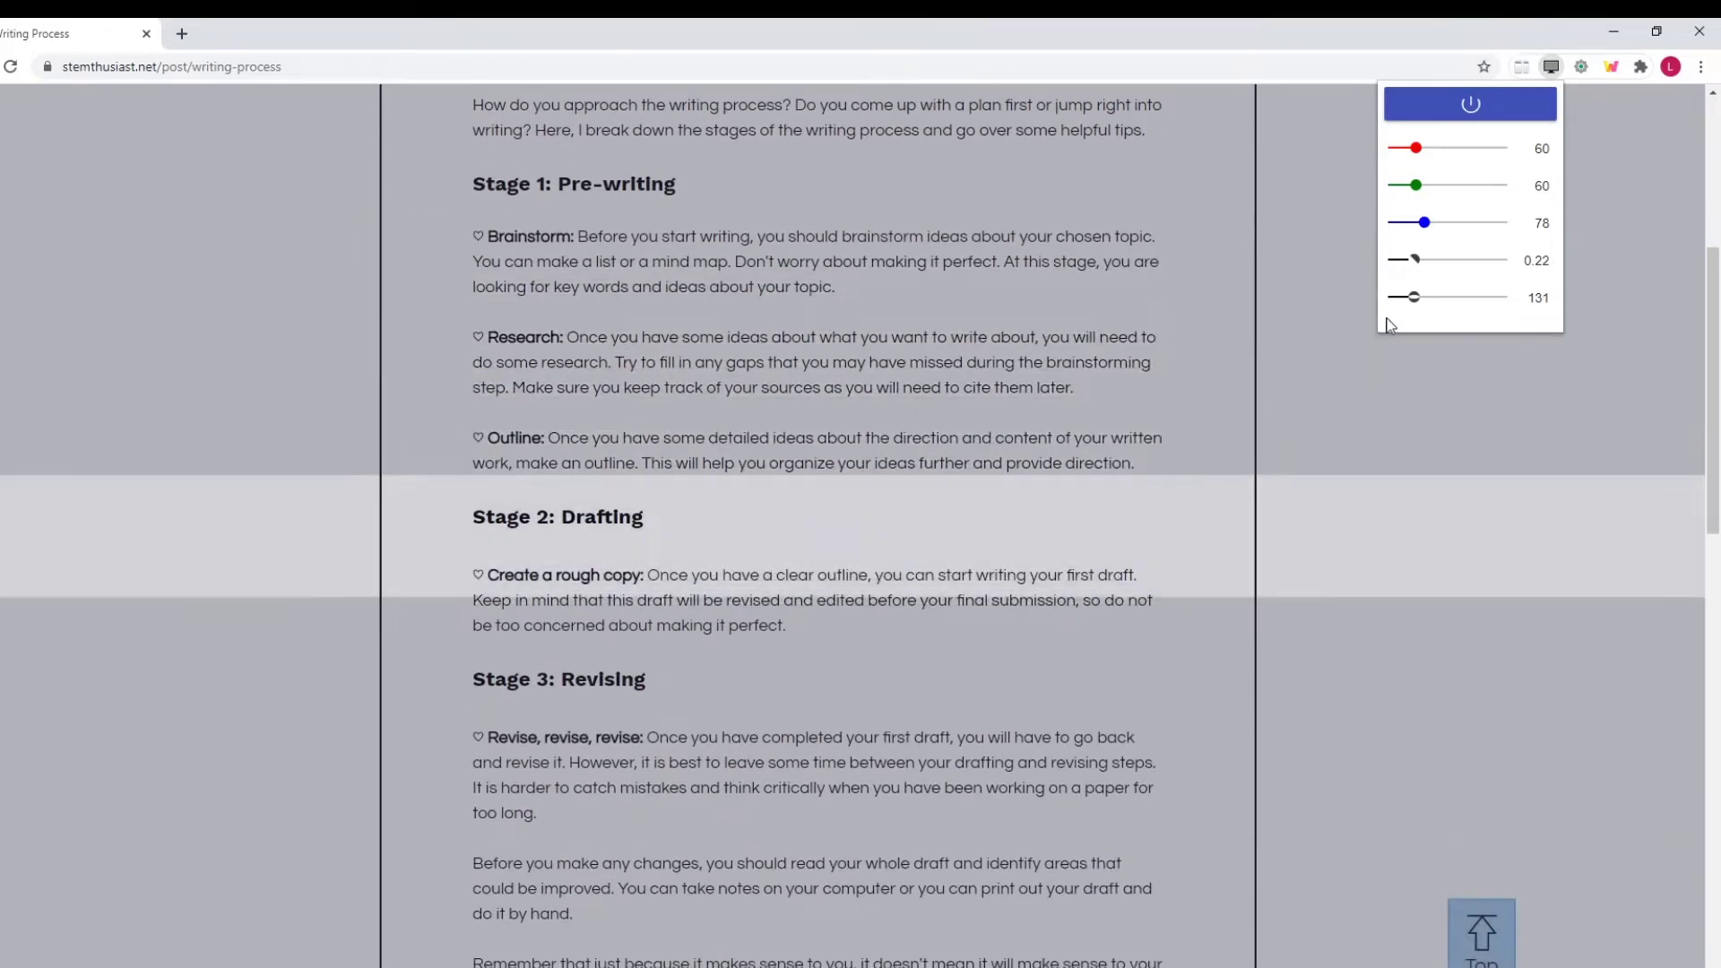
pyautogui.moveTo(1434, 303)
pyautogui.mouseDown()
pyautogui.moveTo(1506, 309)
pyautogui.moveTo(1419, 308)
pyautogui.moveTo(1433, 262)
pyautogui.moveTo(1497, 269)
pyautogui.moveTo(1413, 269)
pyautogui.moveTo(1452, 232)
pyautogui.moveTo(1495, 231)
pyautogui.moveTo(1423, 233)
pyautogui.moveTo(1464, 216)
pyautogui.moveTo(1472, 186)
pyautogui.moveTo(1454, 177)
pyautogui.moveTo(1479, 160)
pyautogui.moveTo(1431, 161)
pyautogui.mouseUp()
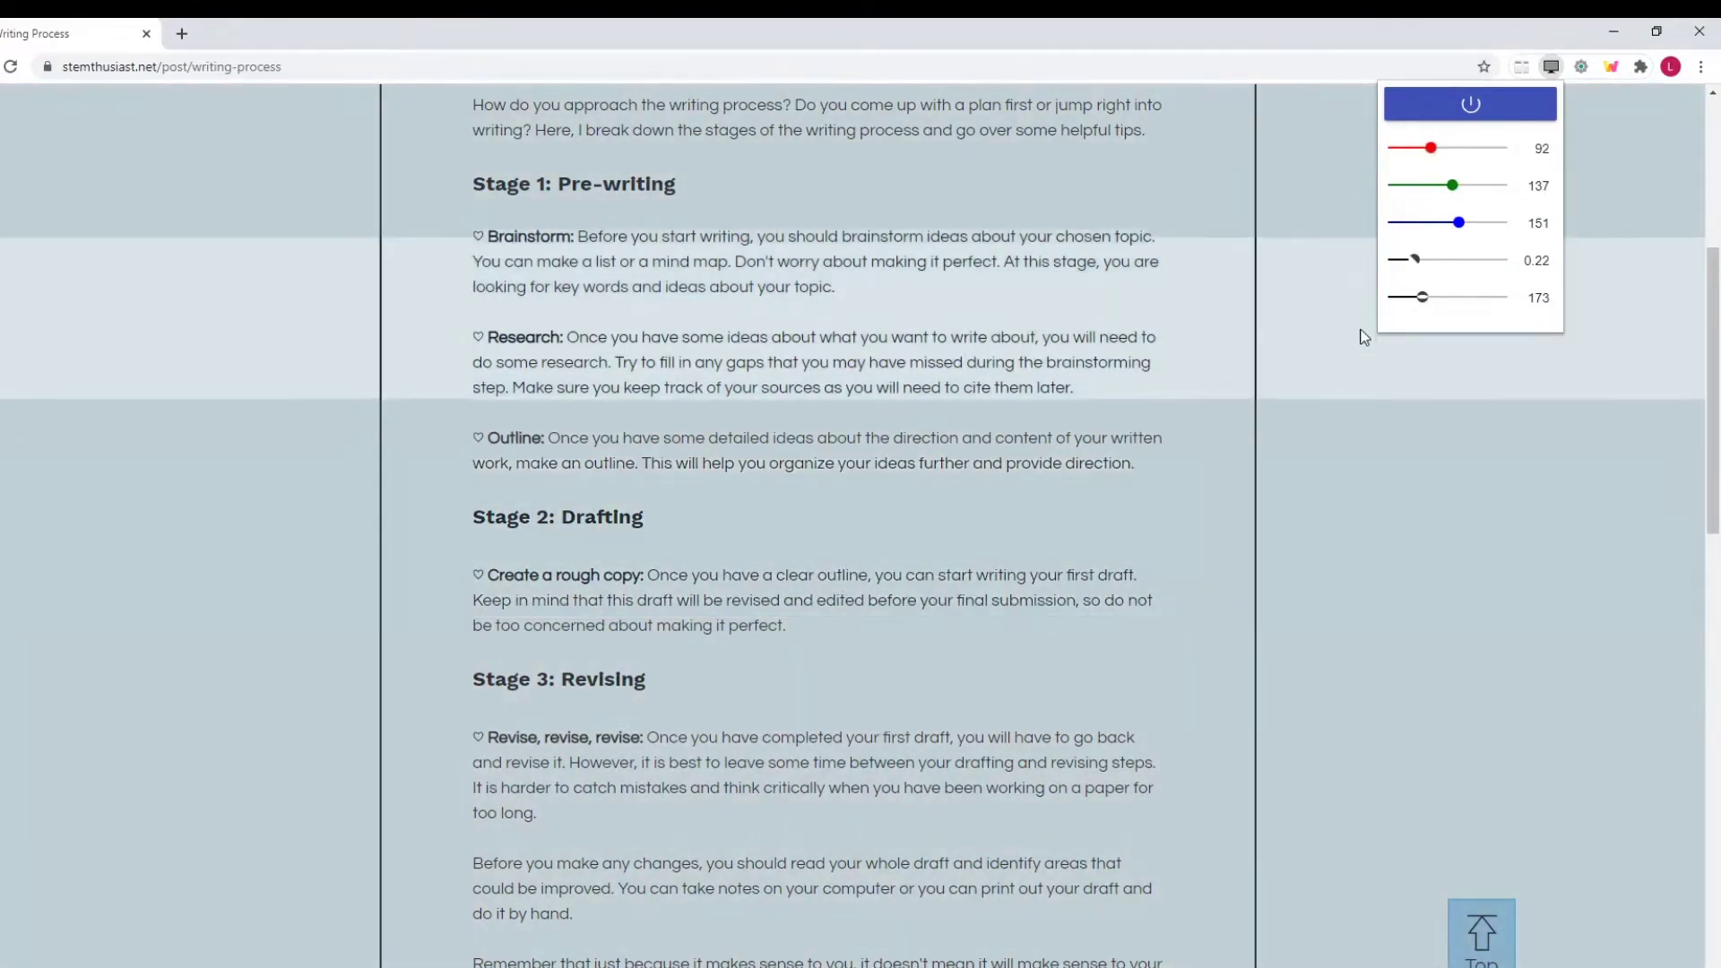
# - Read down the rest of the bluish-tinted article under the Visor reading band
pyautogui.scroll(-1, 1324, 473)
pyautogui.scroll(-1, 1323, 473)
pyautogui.scroll(-2, 1323, 475)
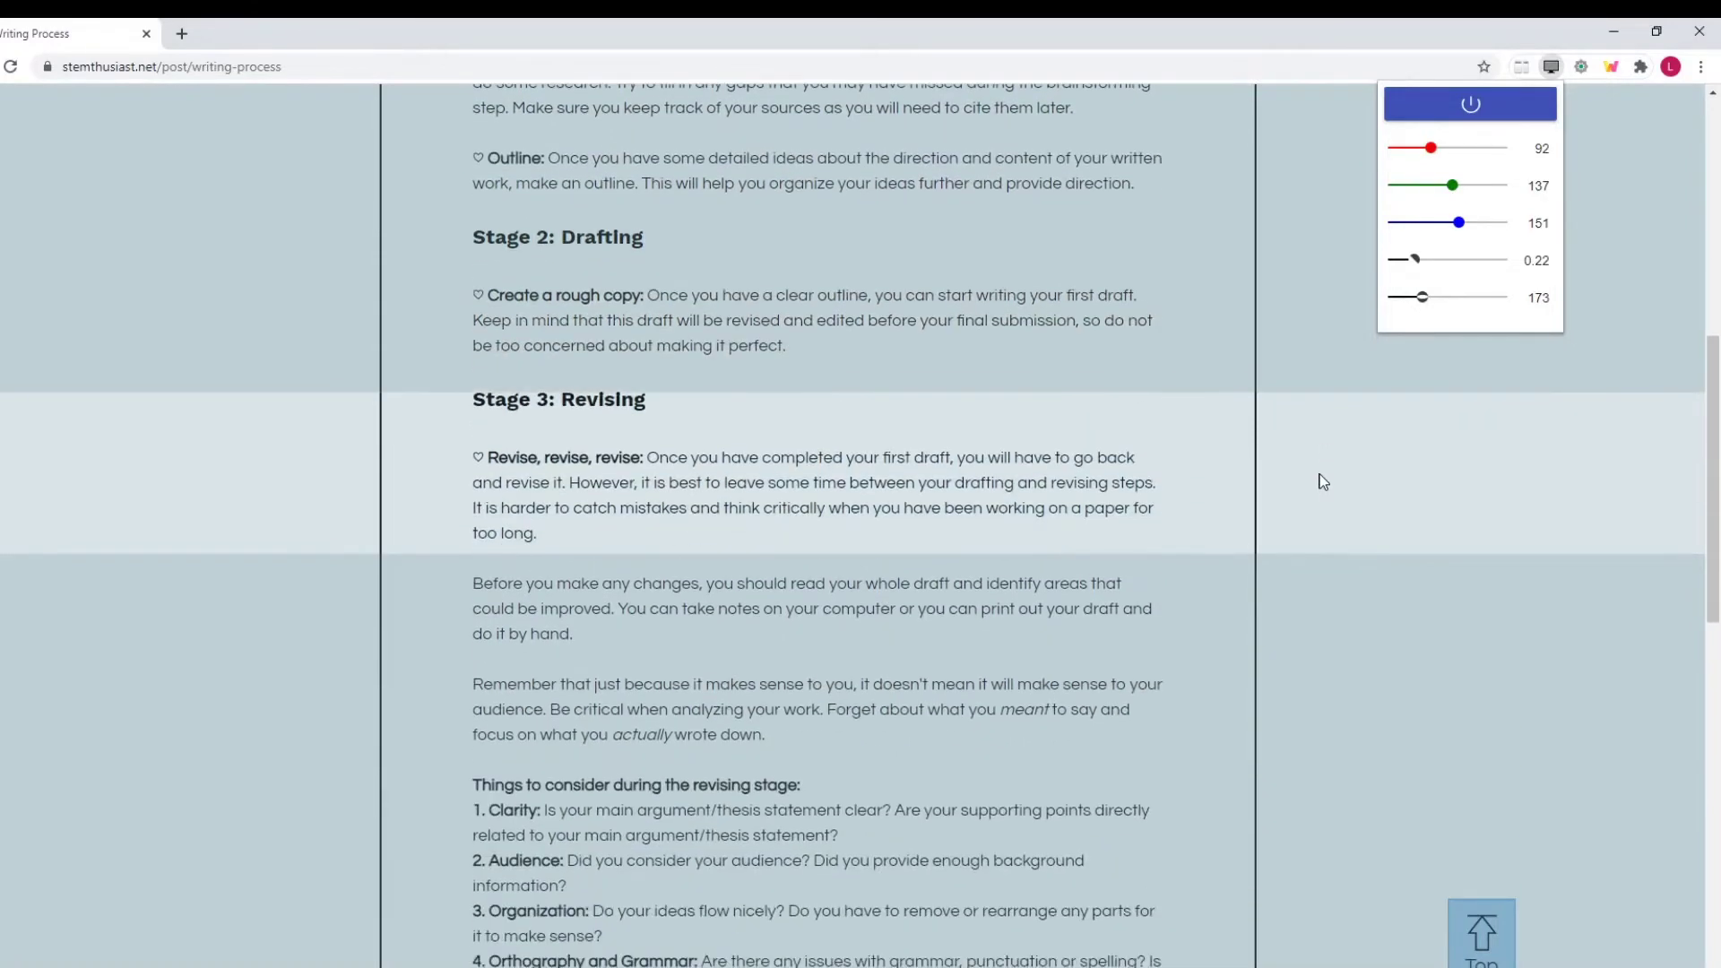
pyautogui.scroll(-1, 1323, 479)
pyautogui.scroll(-2, 1323, 483)
pyautogui.scroll(-1, 1324, 482)
pyautogui.scroll(-1, 1323, 482)
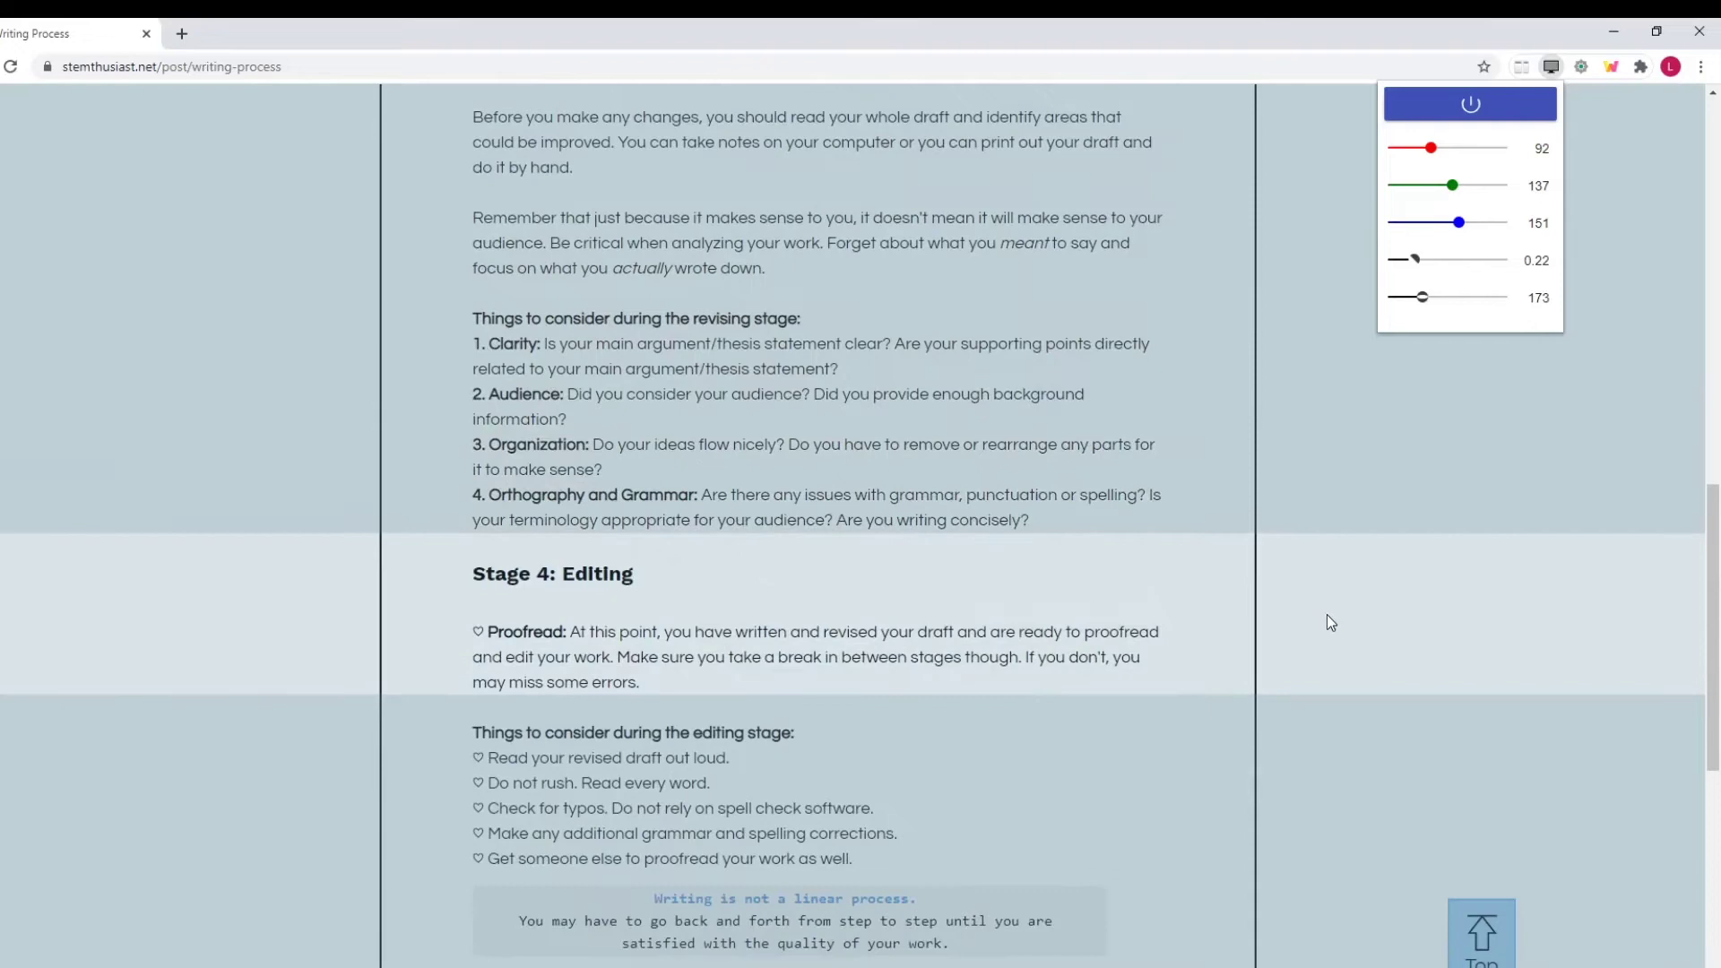
pyautogui.scroll(-3, 1327, 615)
pyautogui.scroll(-1, 1327, 615)
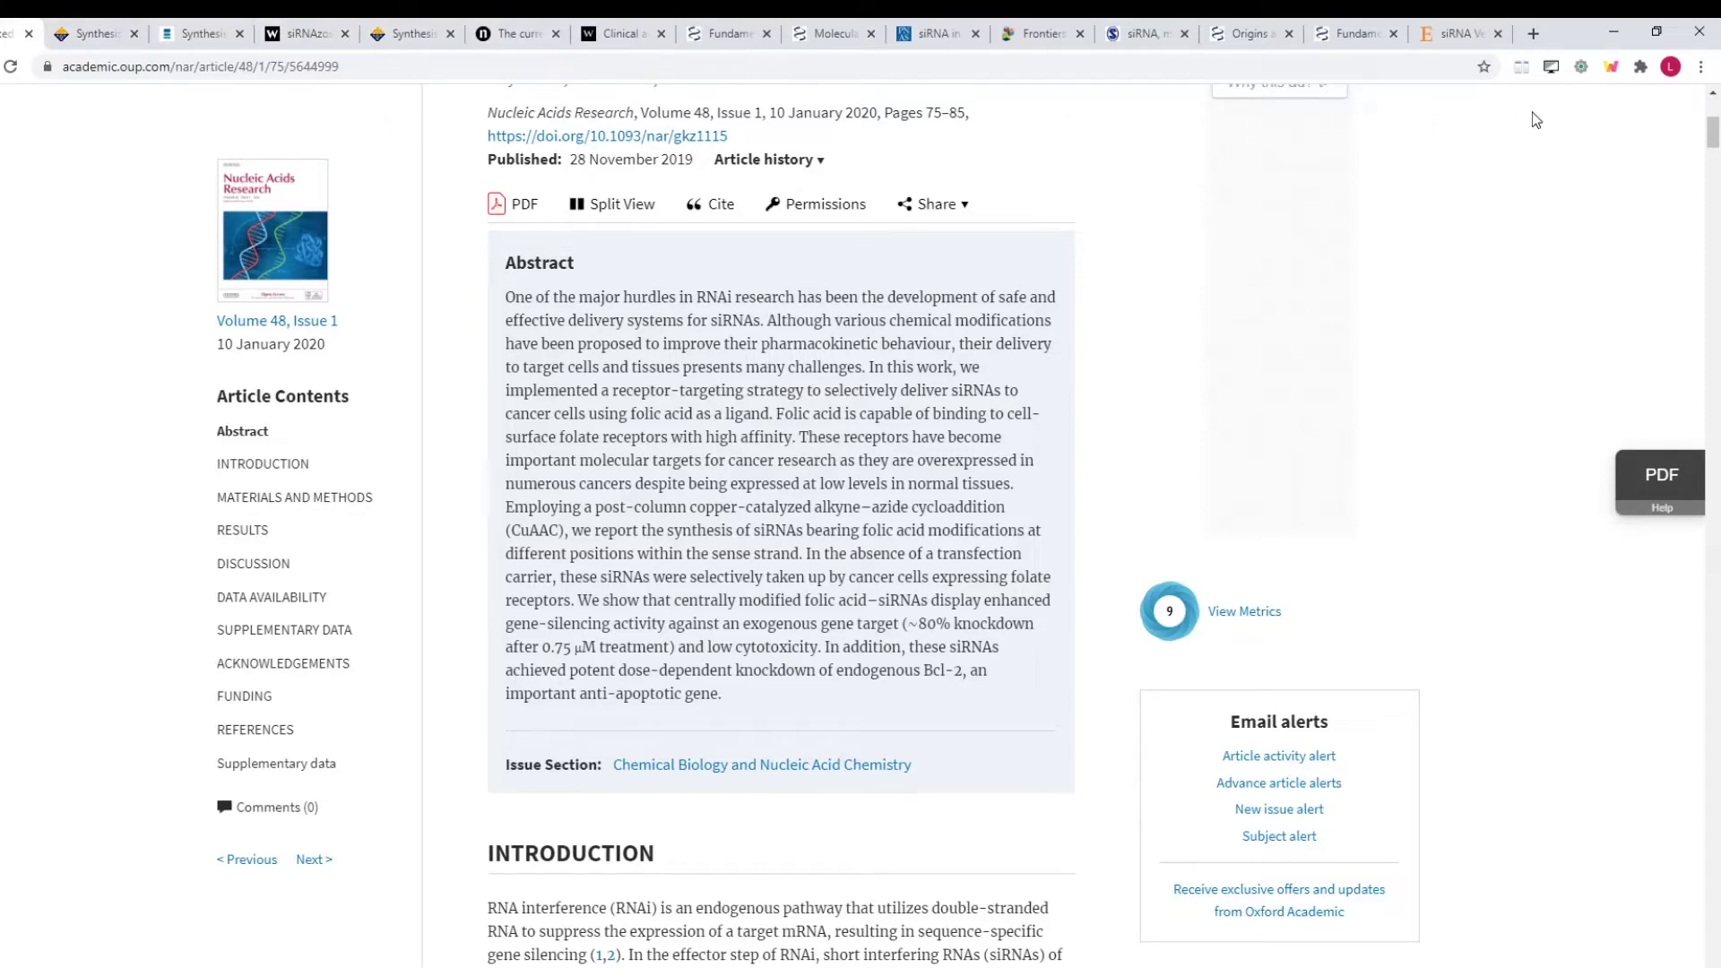
# - Open Cluster's Window Manager listing the window's 16 siRNA article tabs
pyautogui.click(1580, 68)
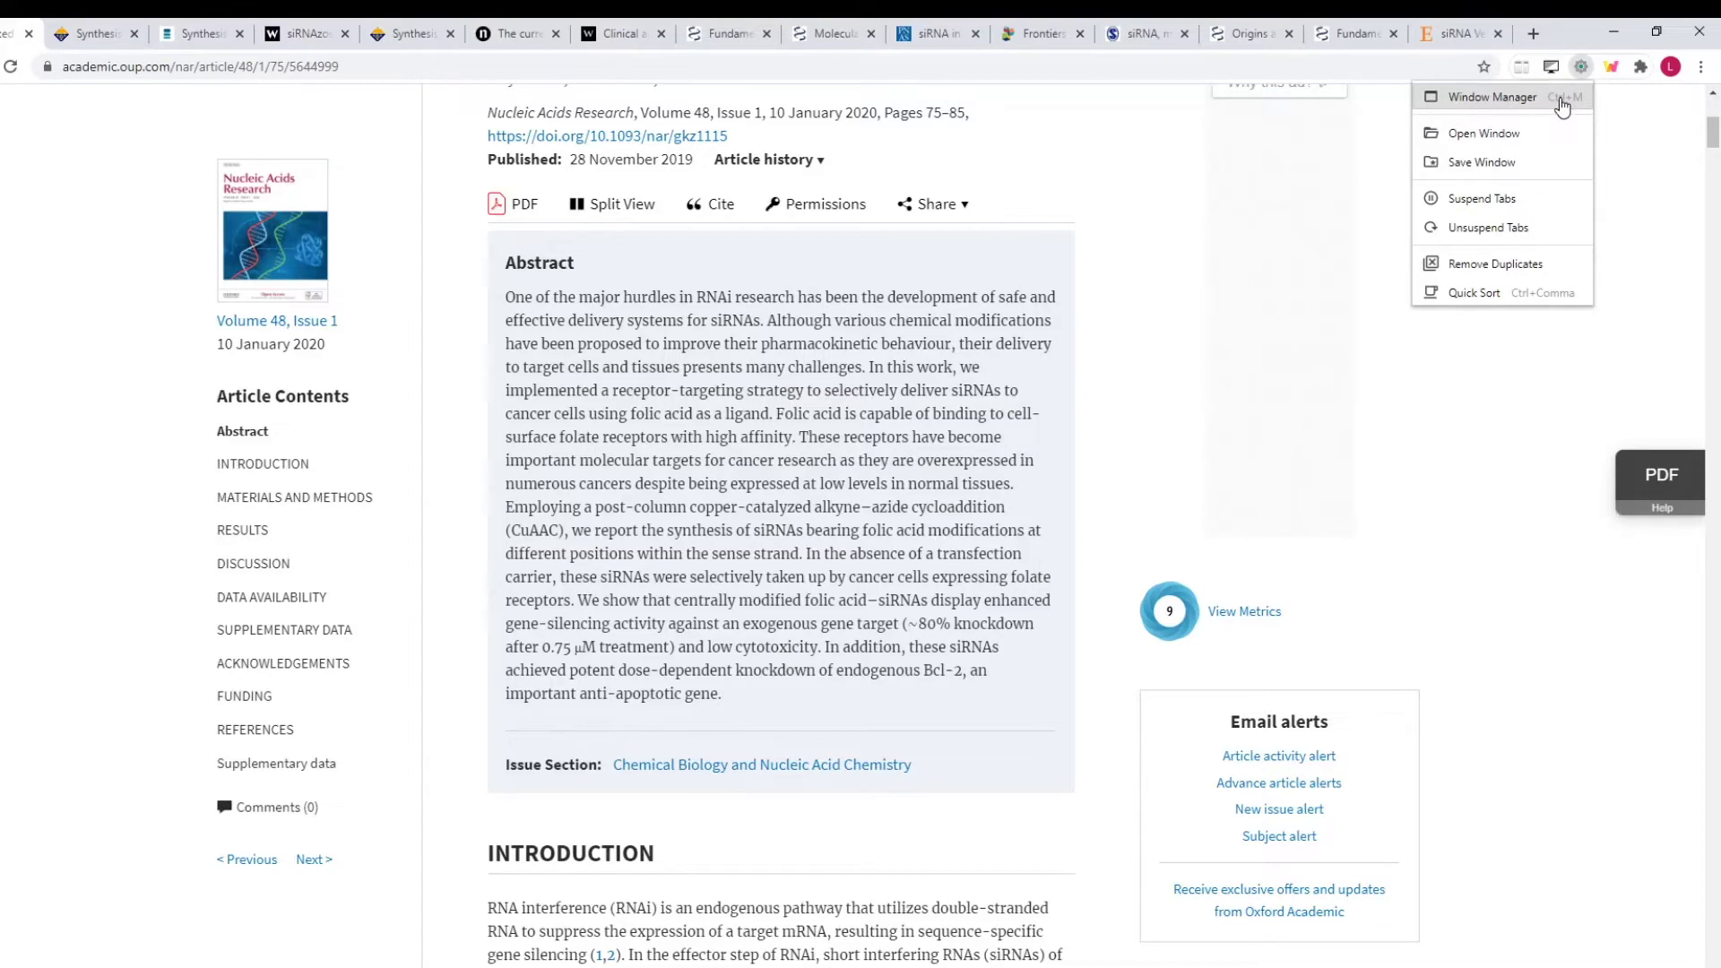
pyautogui.click(1561, 102)
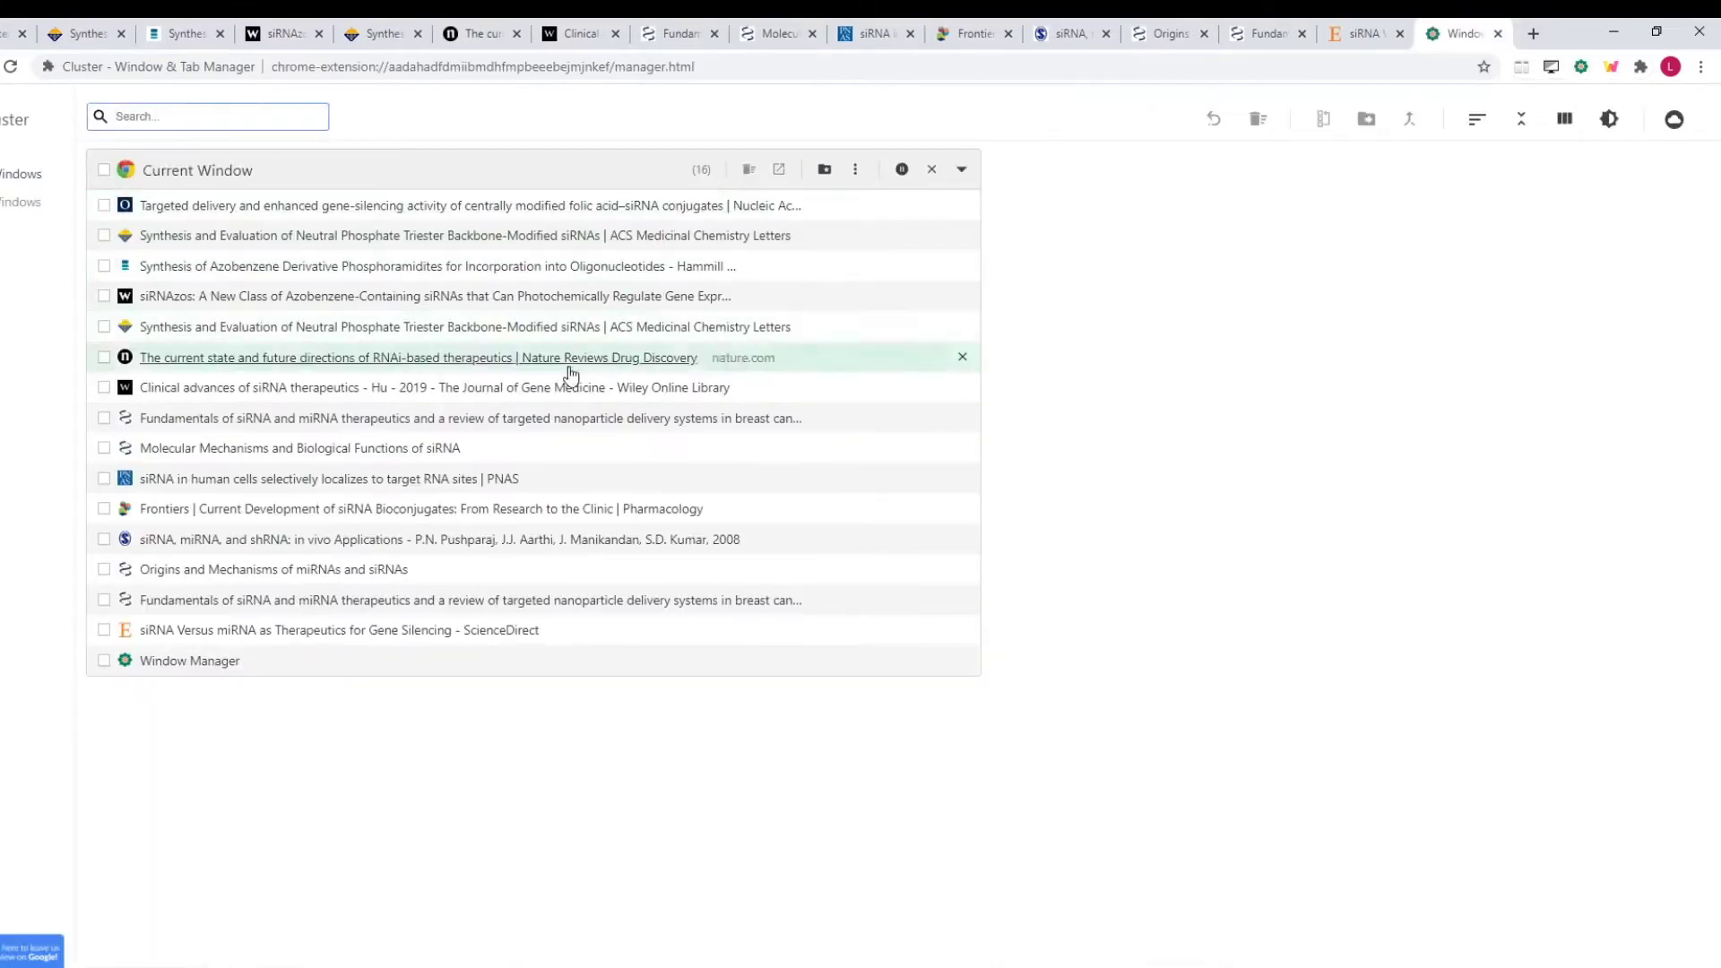
# - Save all selected siRNA tabs as the window 'siRNA papers' and view the Saved windows list
pyautogui.click(103, 170)
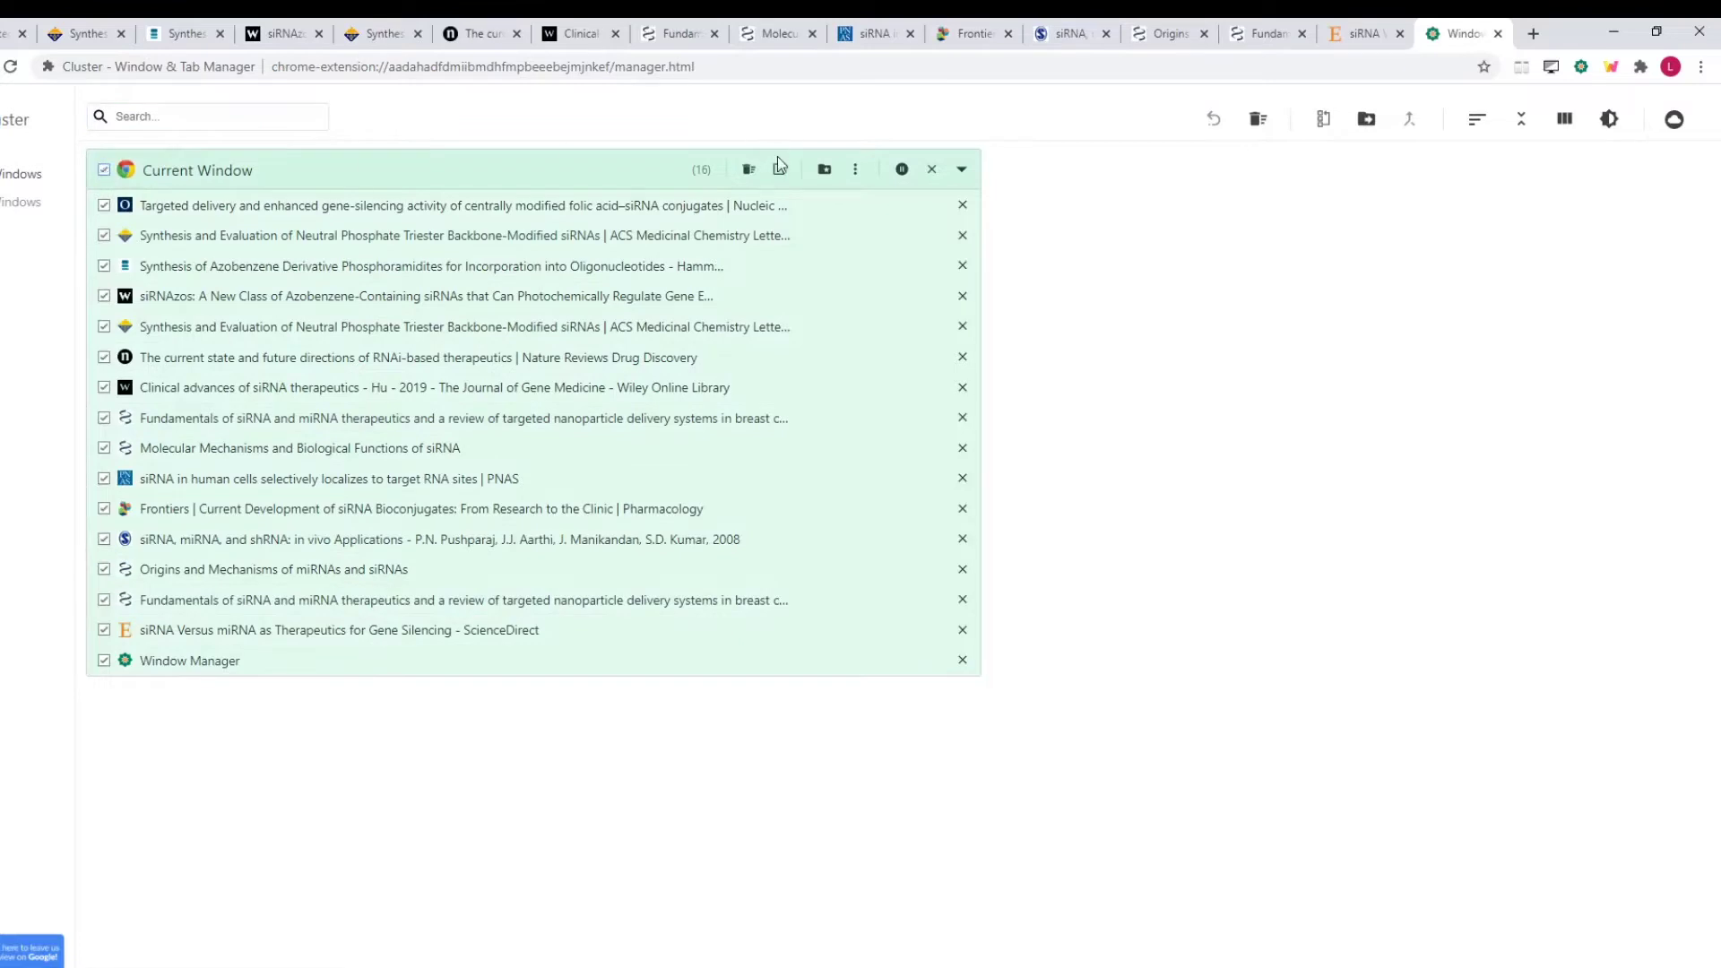
pyautogui.click(824, 170)
pyautogui.write('siRNA paper')
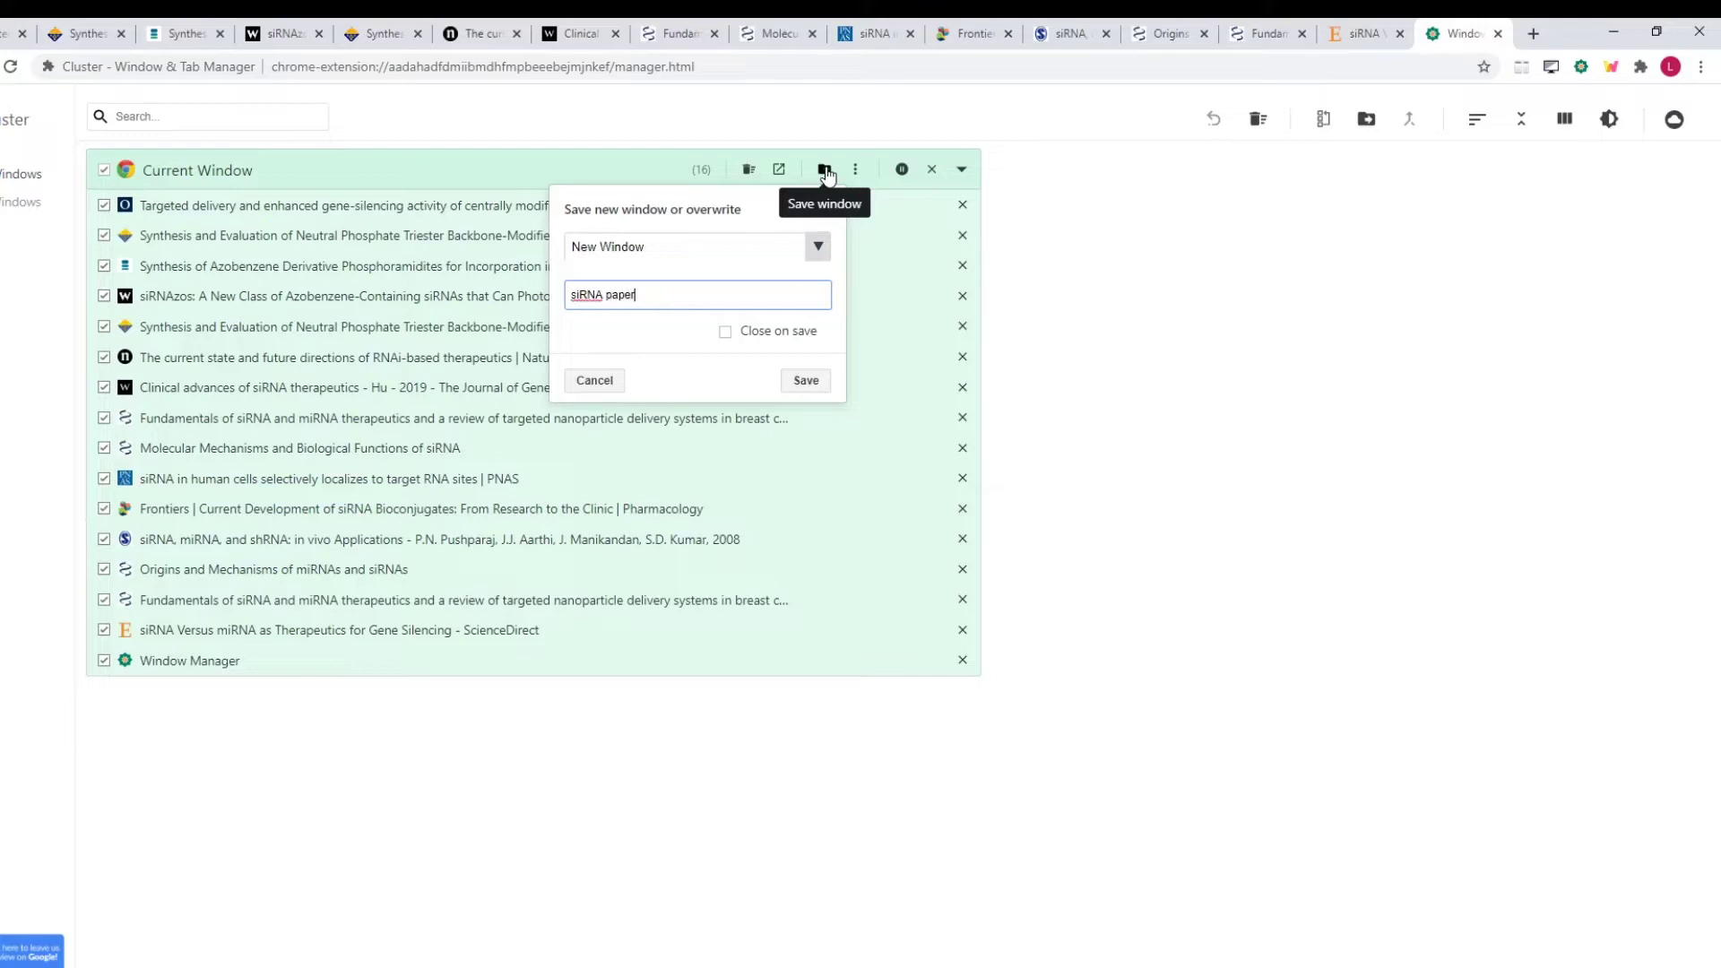
pyautogui.write('s')
pyautogui.click(806, 380)
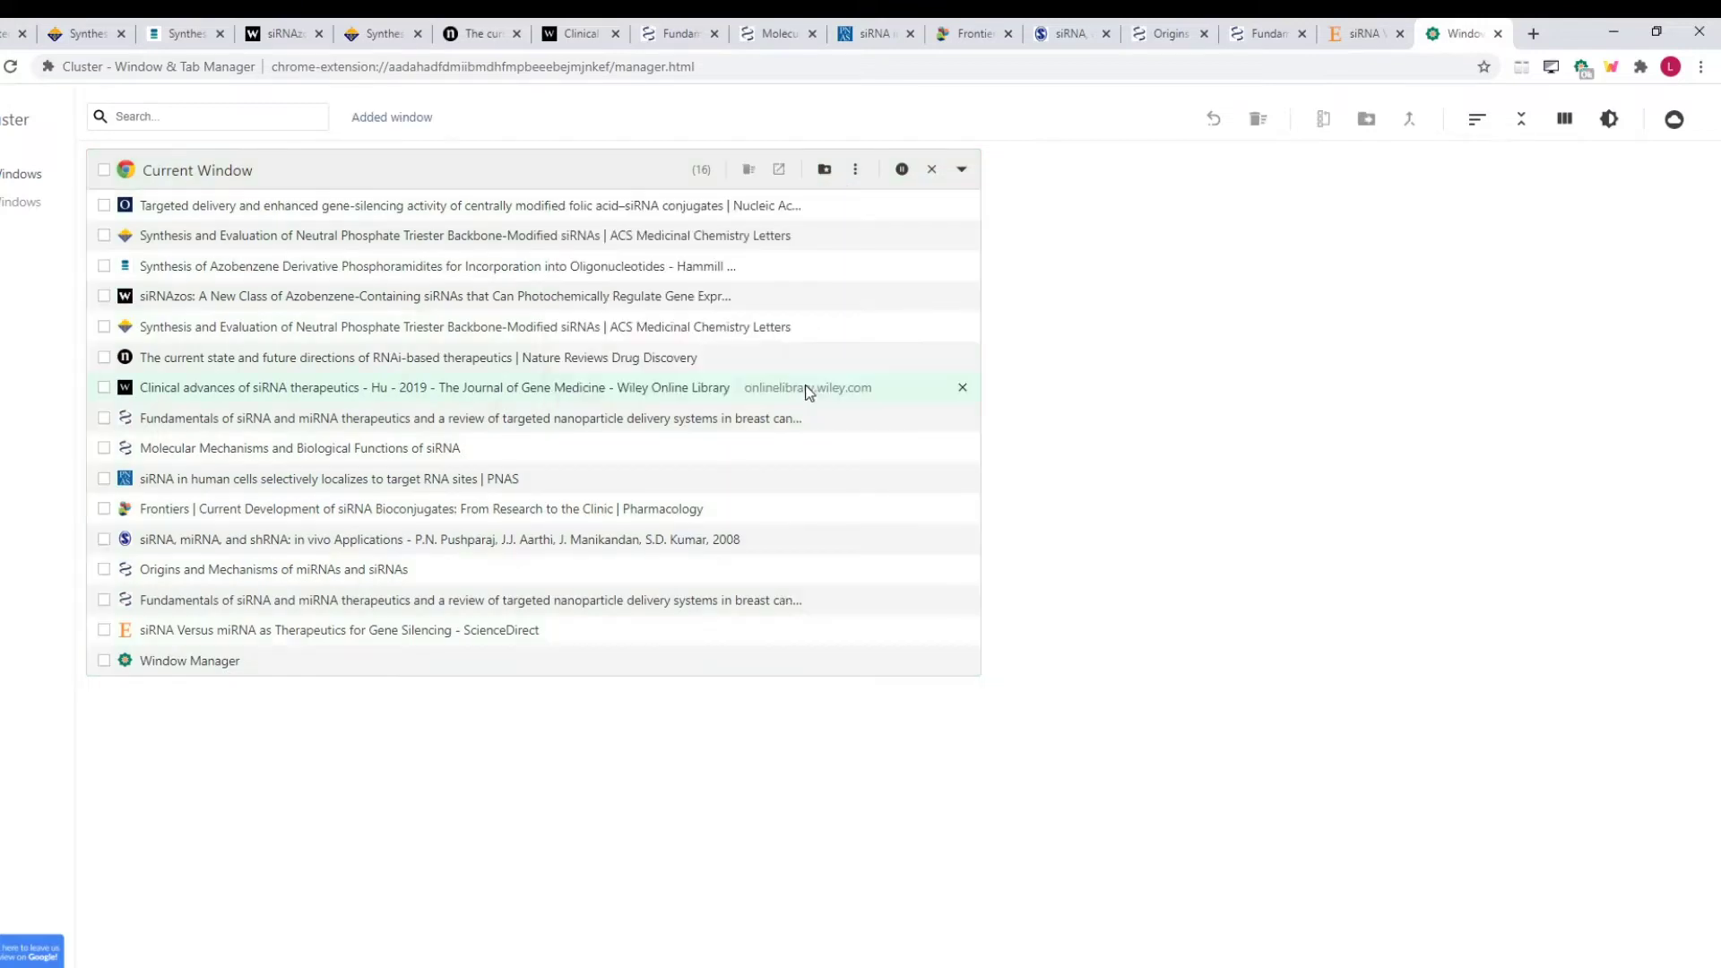
pyautogui.click(18, 202)
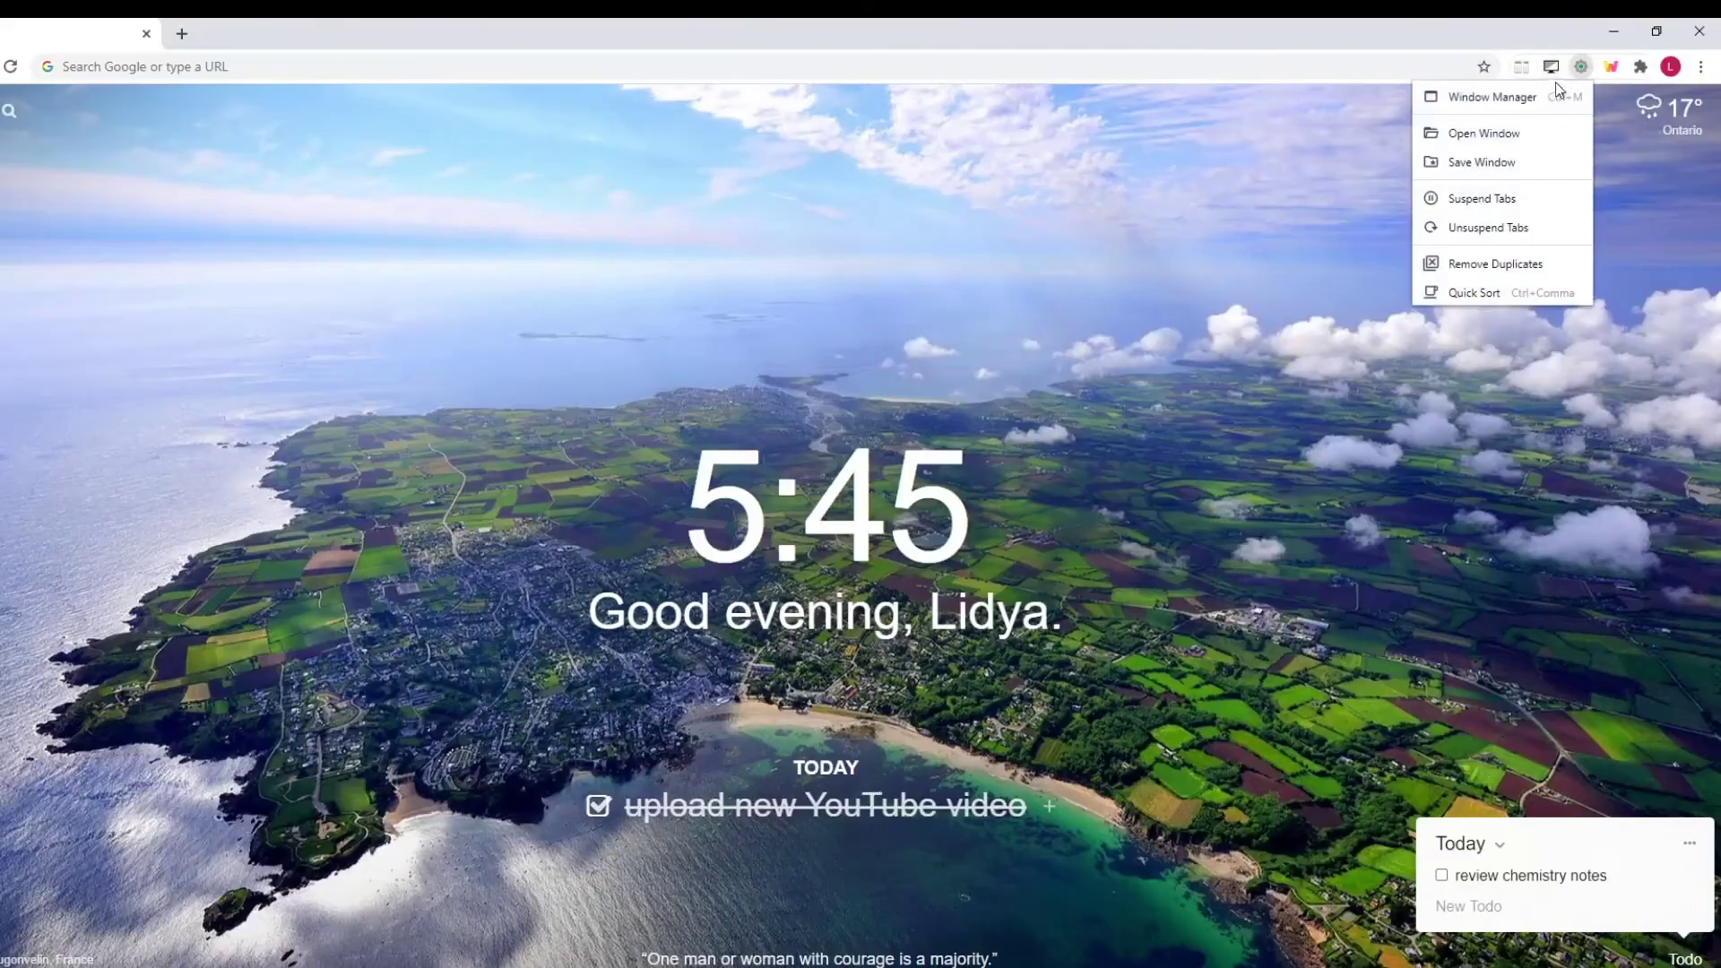
pyautogui.click(1550, 98)
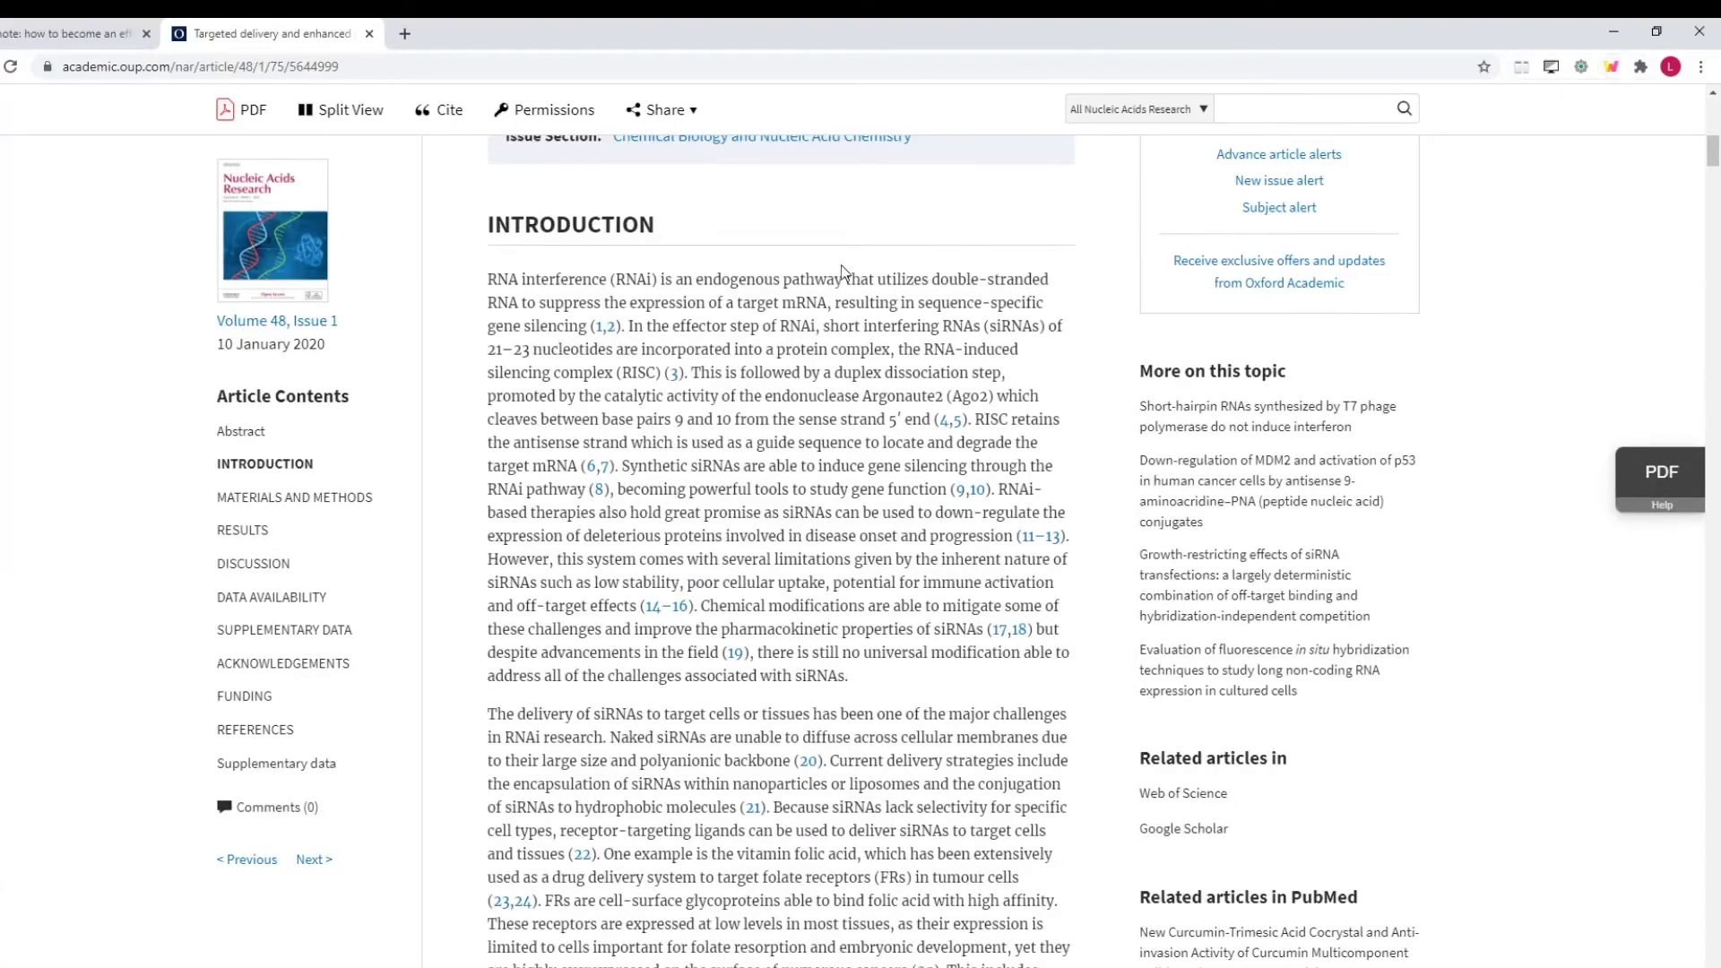
# - Highlight the siRNA delivery-challenges sentence in pink and the folate-receptor passage in yellow
pyautogui.scroll(-4, 827, 269)
pyautogui.scroll(-1, 826, 273)
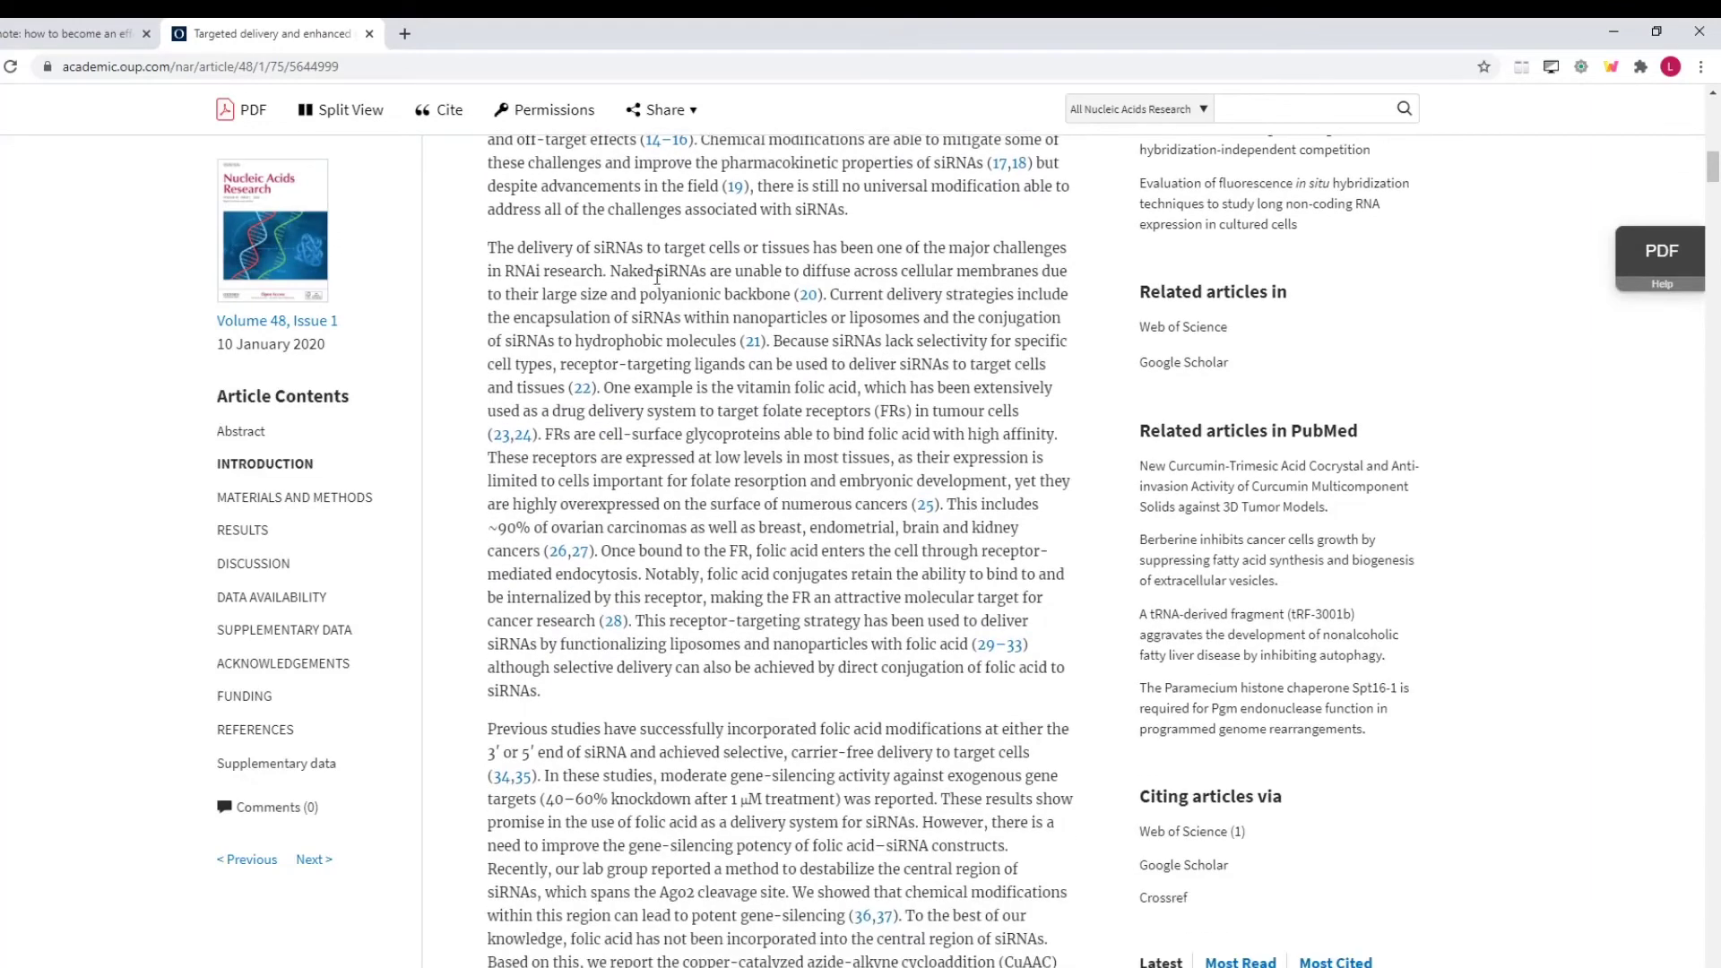
pyautogui.moveTo(489, 249); pyautogui.dragTo(602, 272)
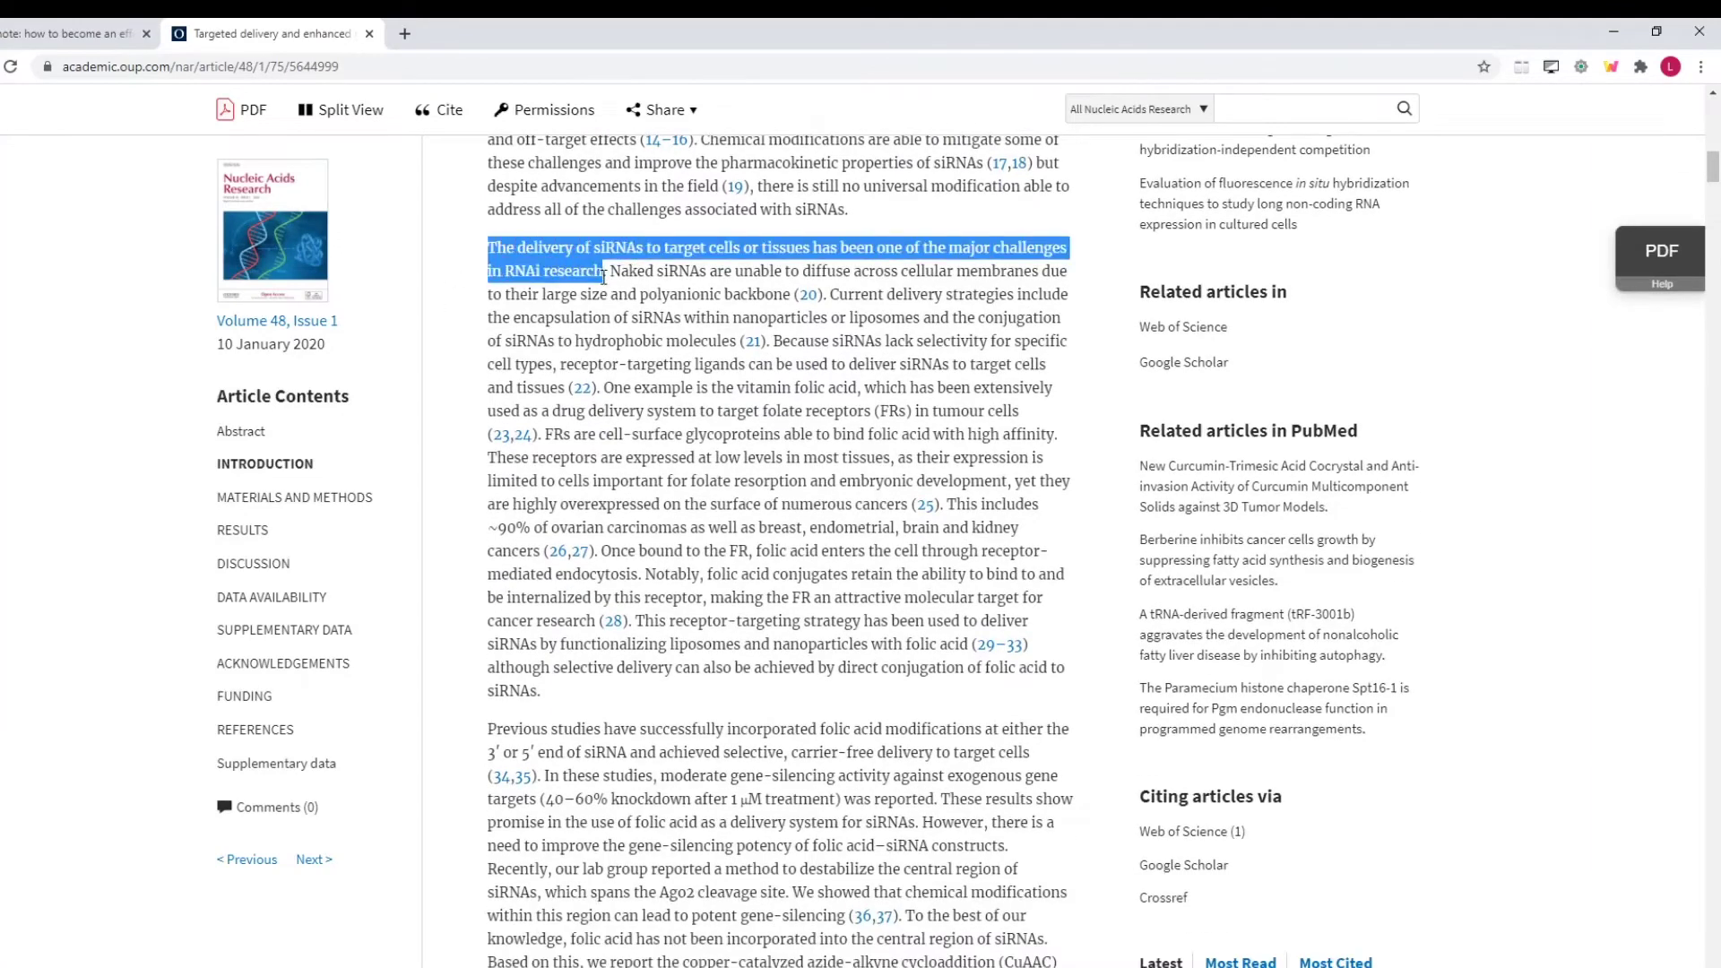
pyautogui.click(545, 309)
pyautogui.scroll(-1, 547, 310)
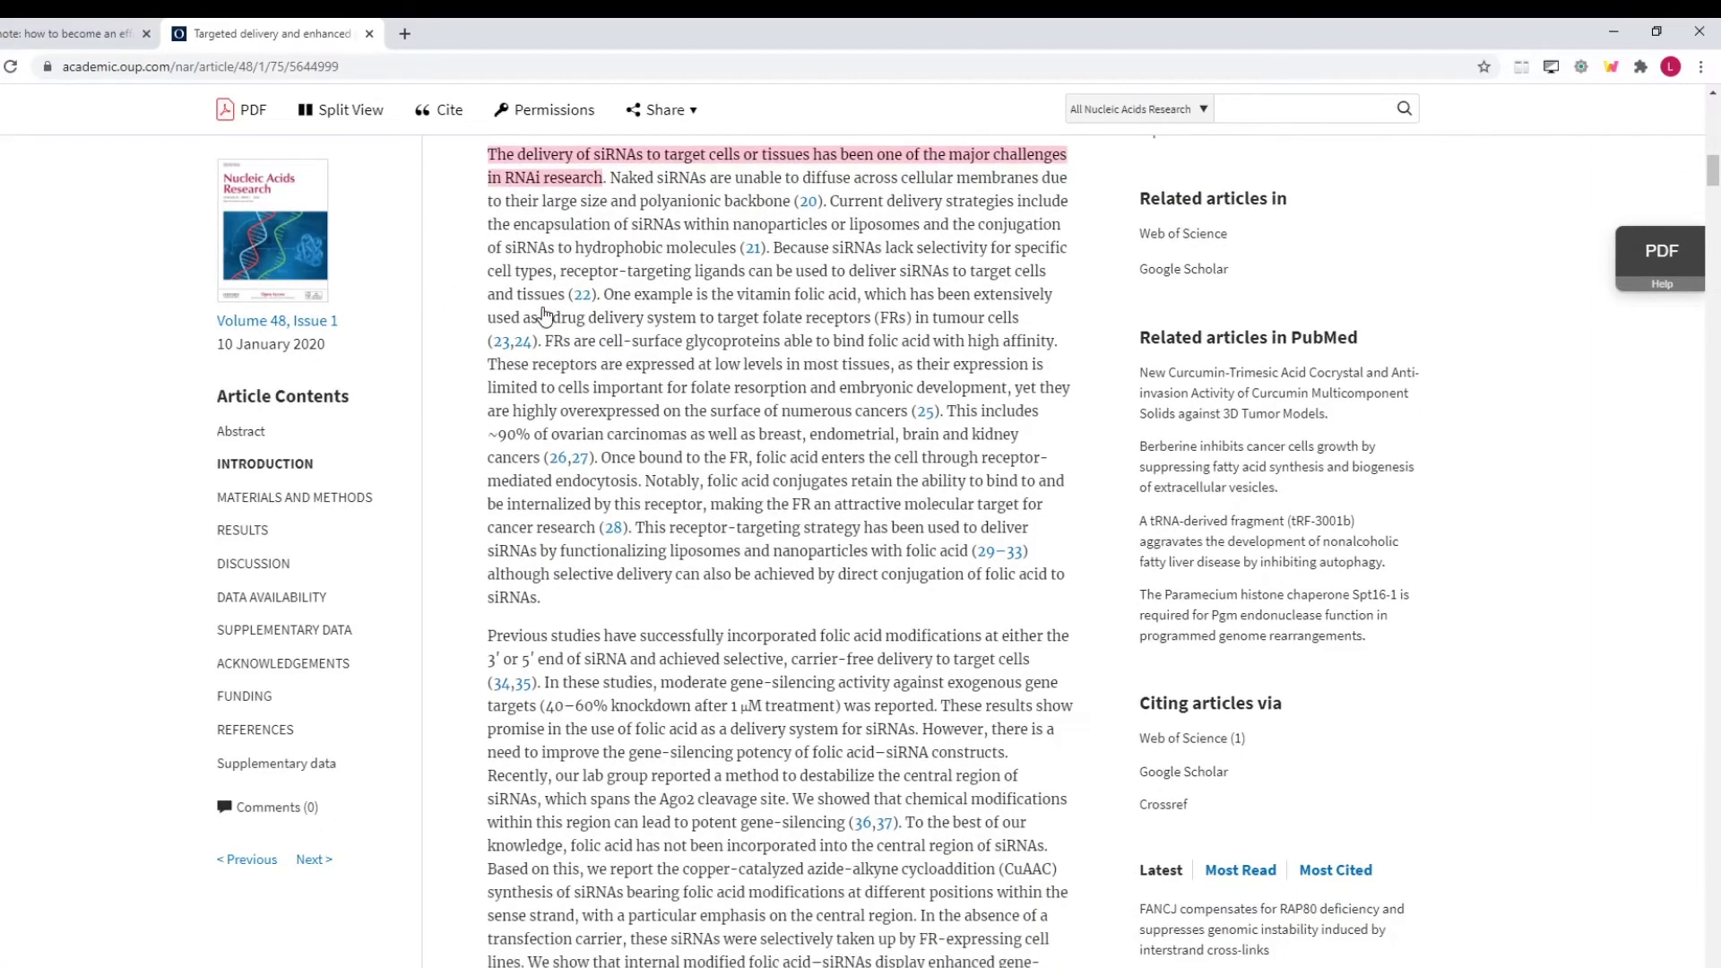
pyautogui.scroll(-1, 551, 269)
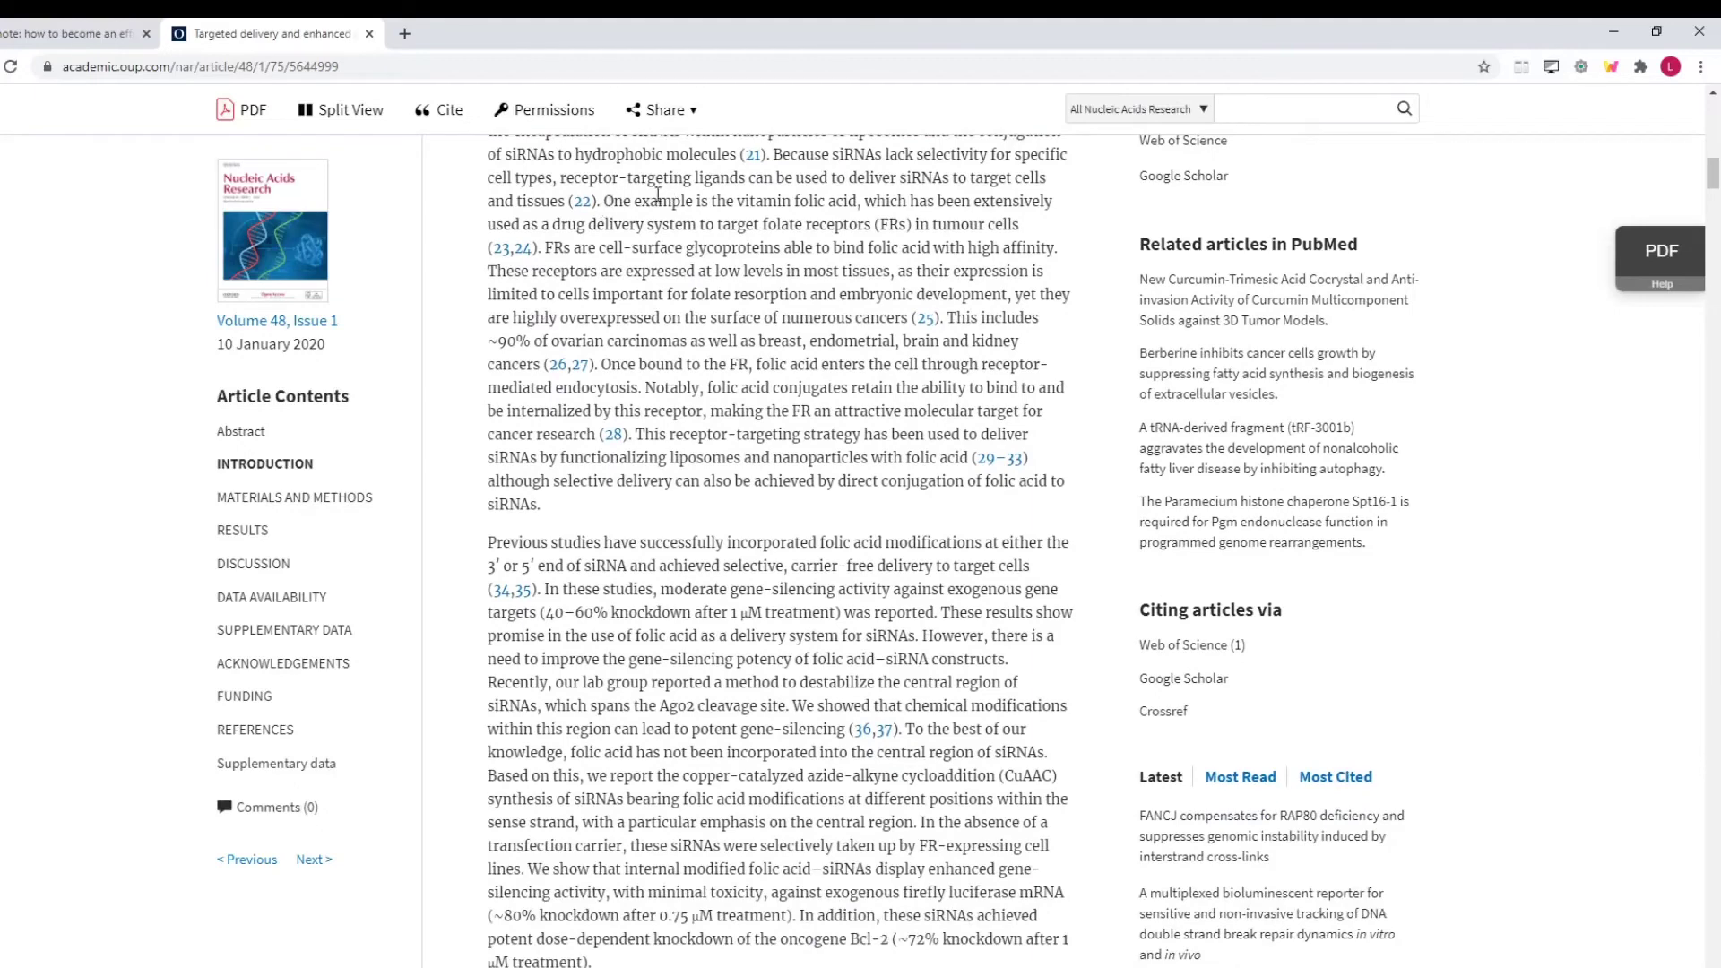
pyautogui.moveTo(550, 246); pyautogui.dragTo(915, 319)
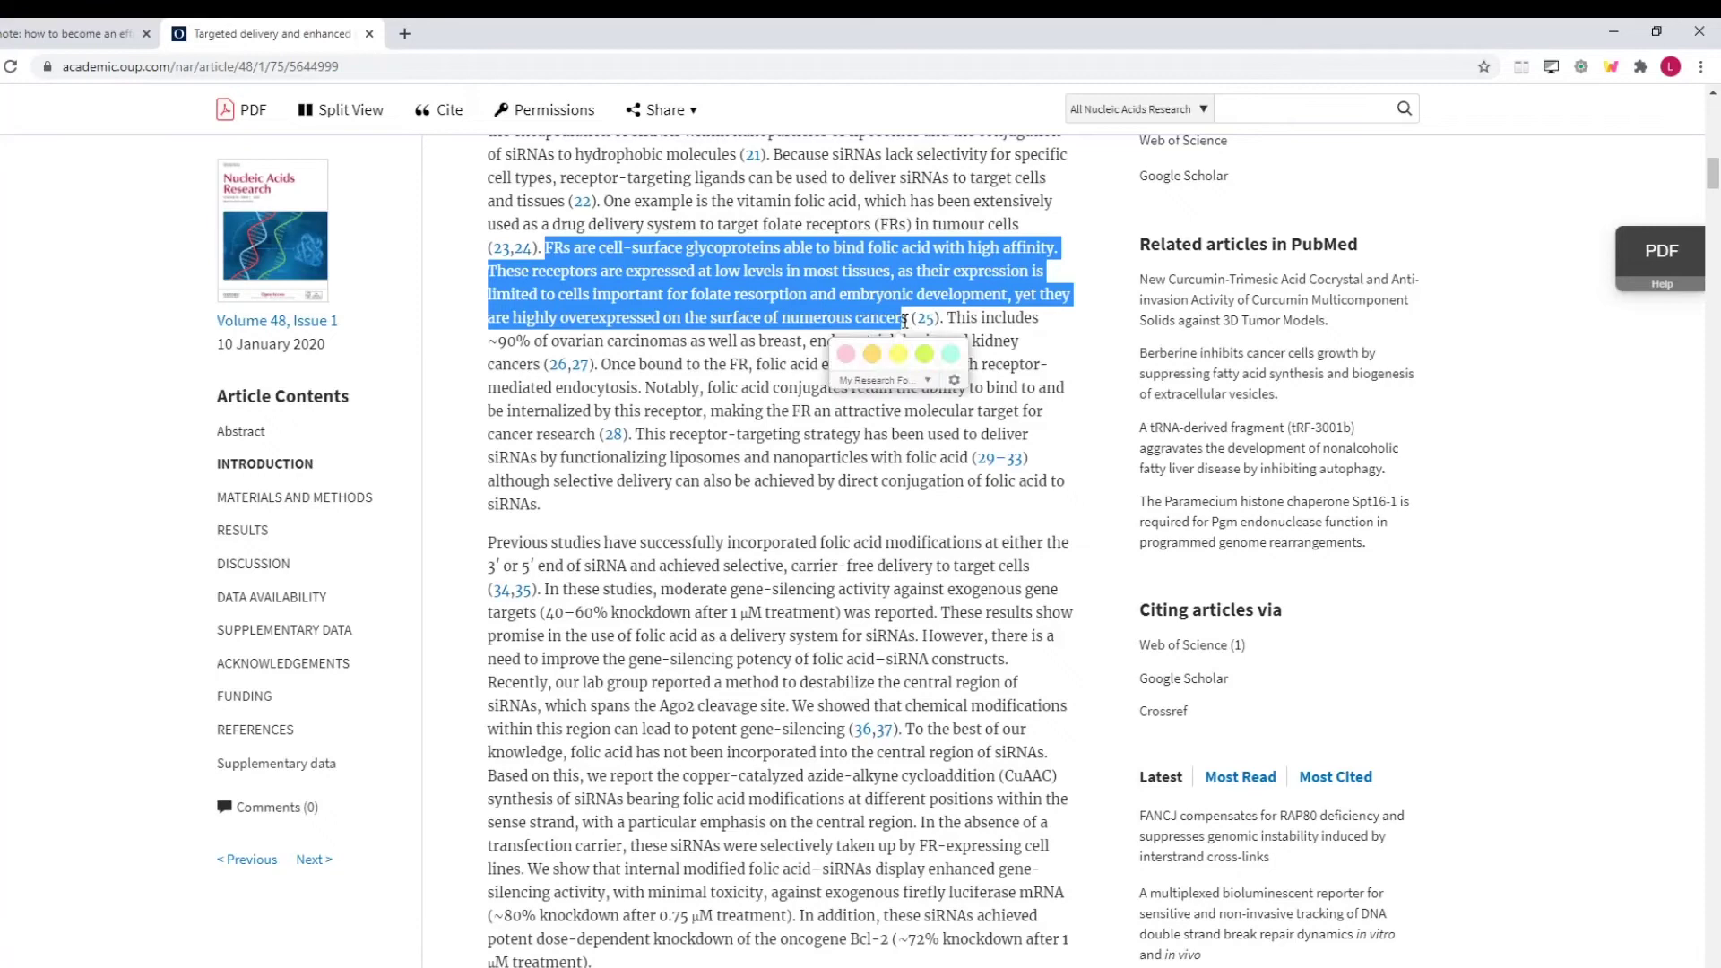
pyautogui.click(875, 360)
# - Highlight the folic-acid studies sentence teal and 'To the best of our knowledge' green, then view the research folder
pyautogui.scroll(-2, 886, 345)
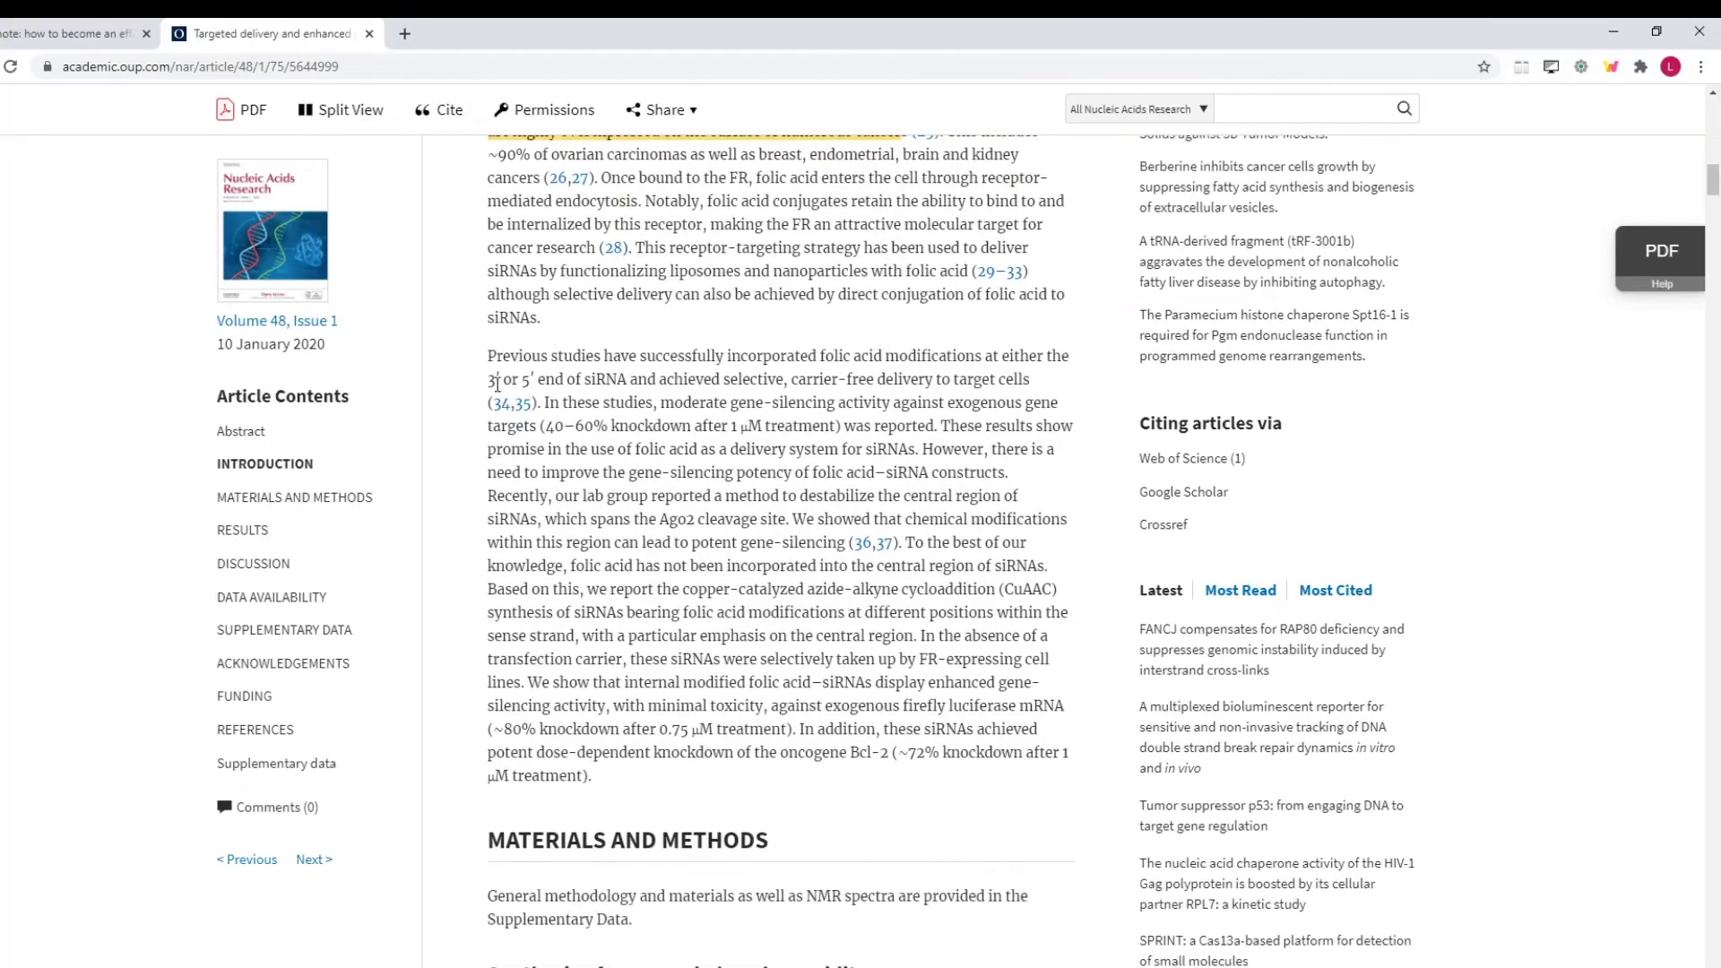
pyautogui.moveTo(490, 352); pyautogui.dragTo(1031, 379)
pyautogui.scroll(-1, 1031, 379)
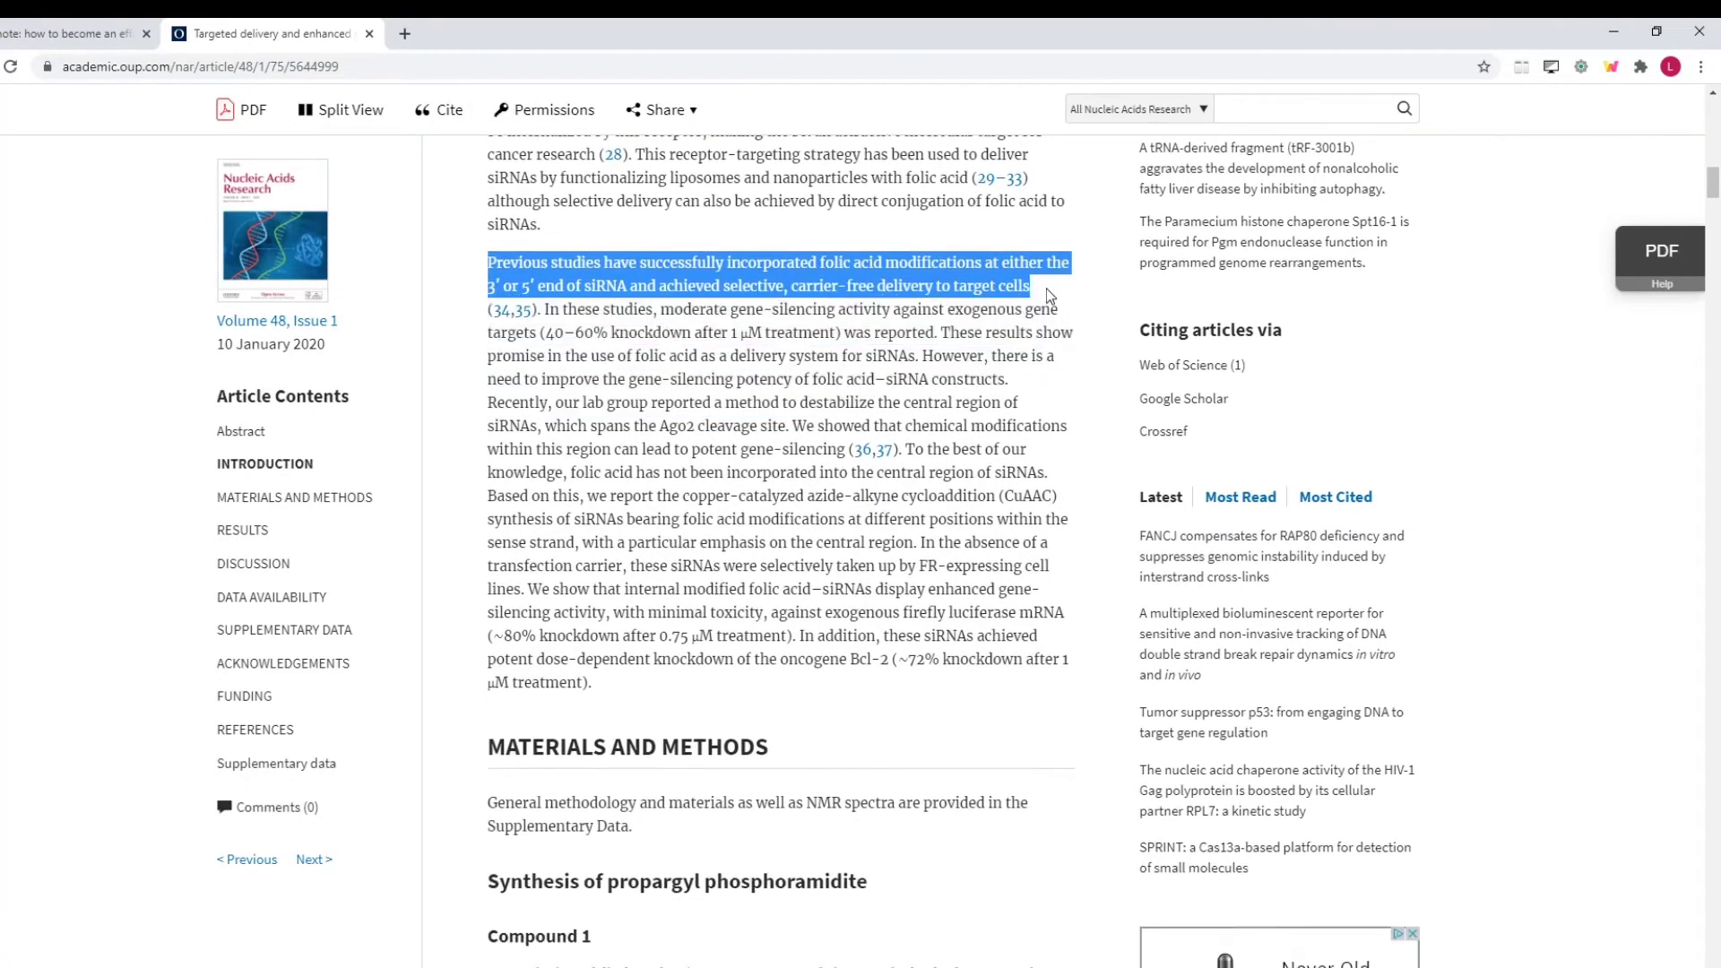
pyautogui.click(1070, 324)
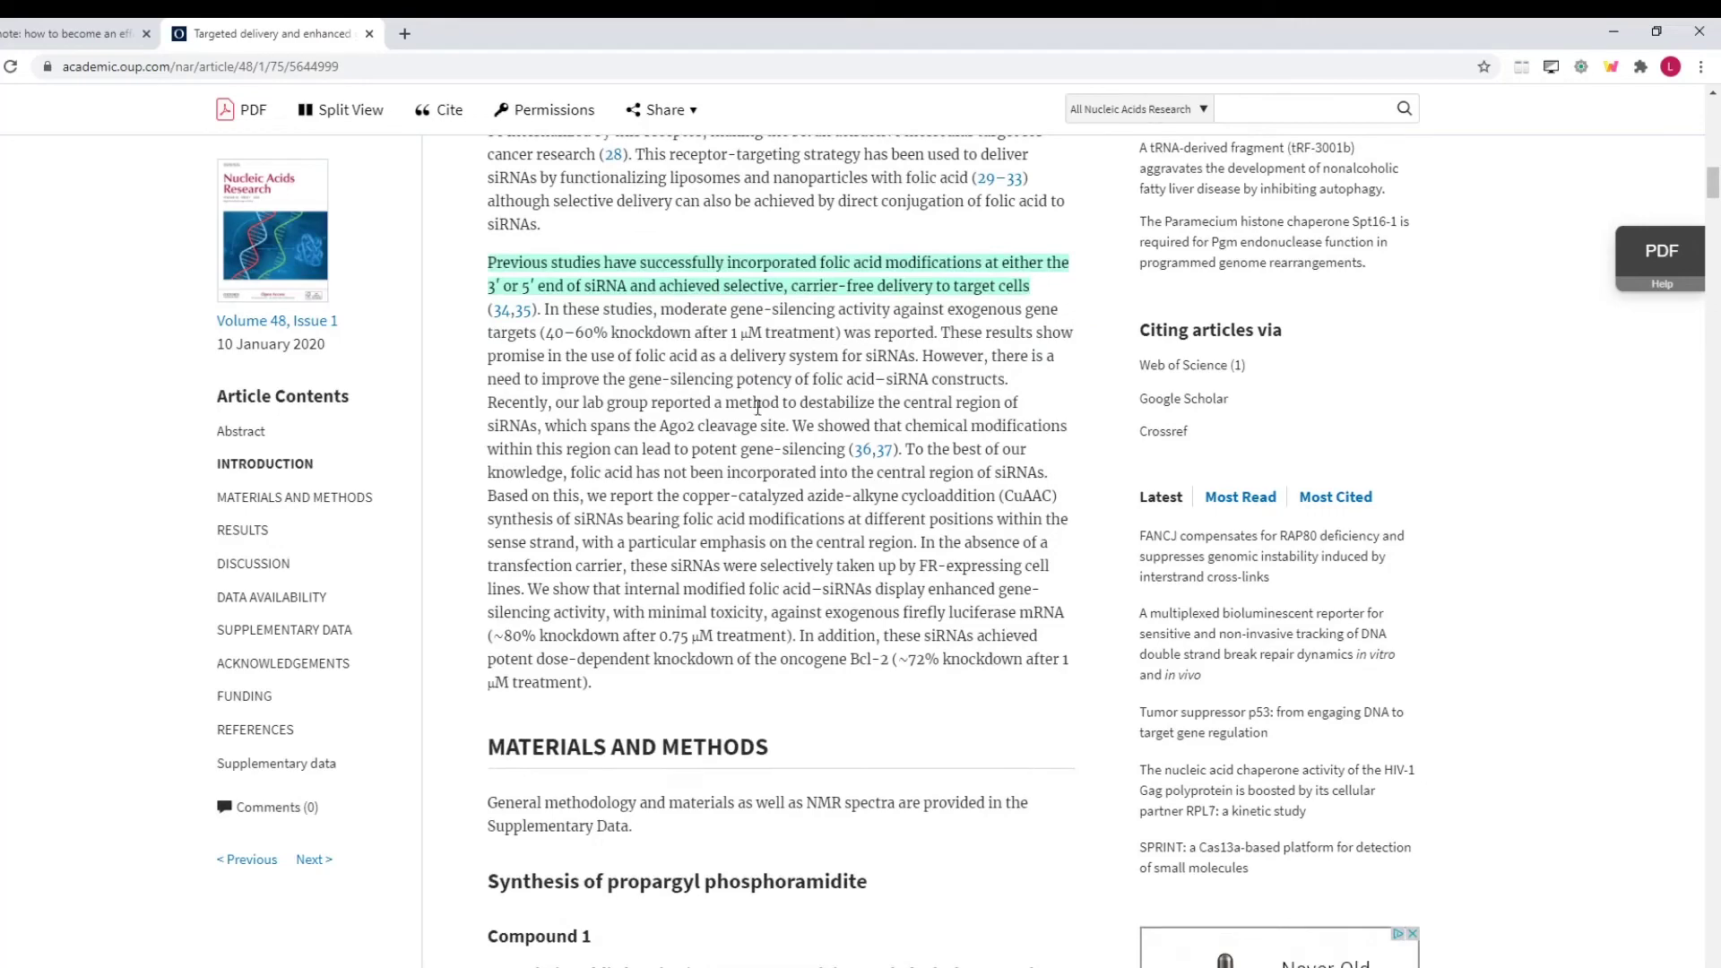
pyautogui.scroll(-1, 659, 399)
pyautogui.scroll(-1, 590, 302)
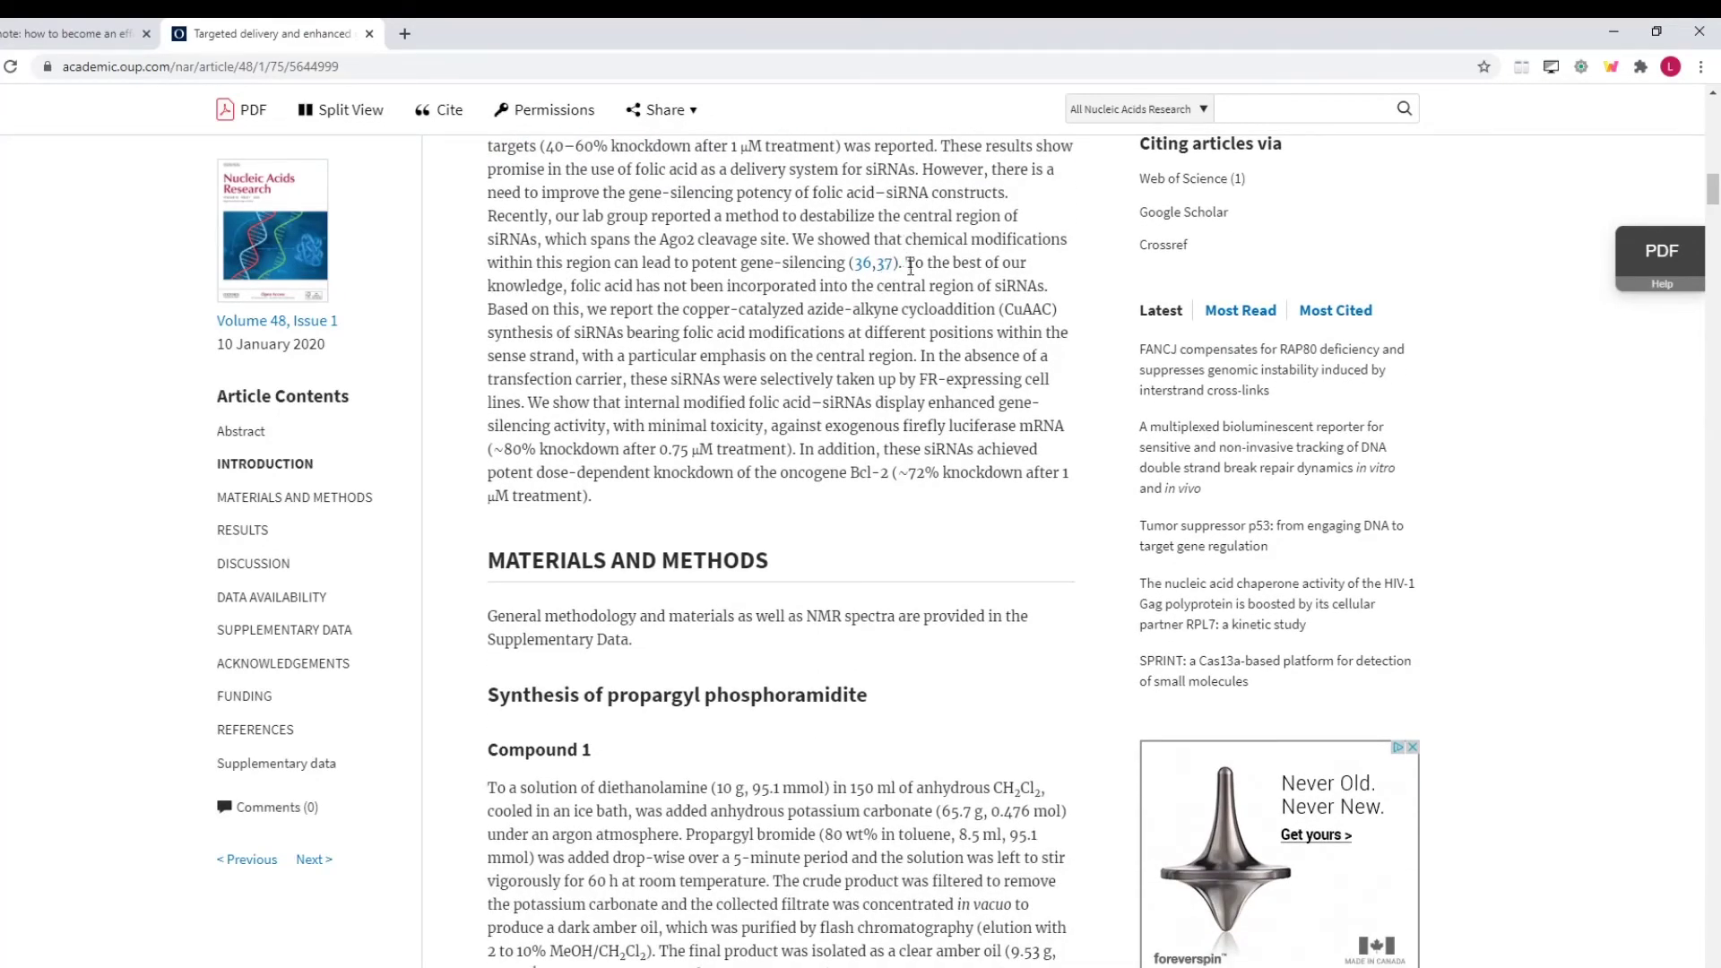
pyautogui.moveTo(906, 262)
pyautogui.mouseDown()
pyautogui.moveTo(868, 341)
pyautogui.moveTo(924, 362)
pyautogui.mouseUp()
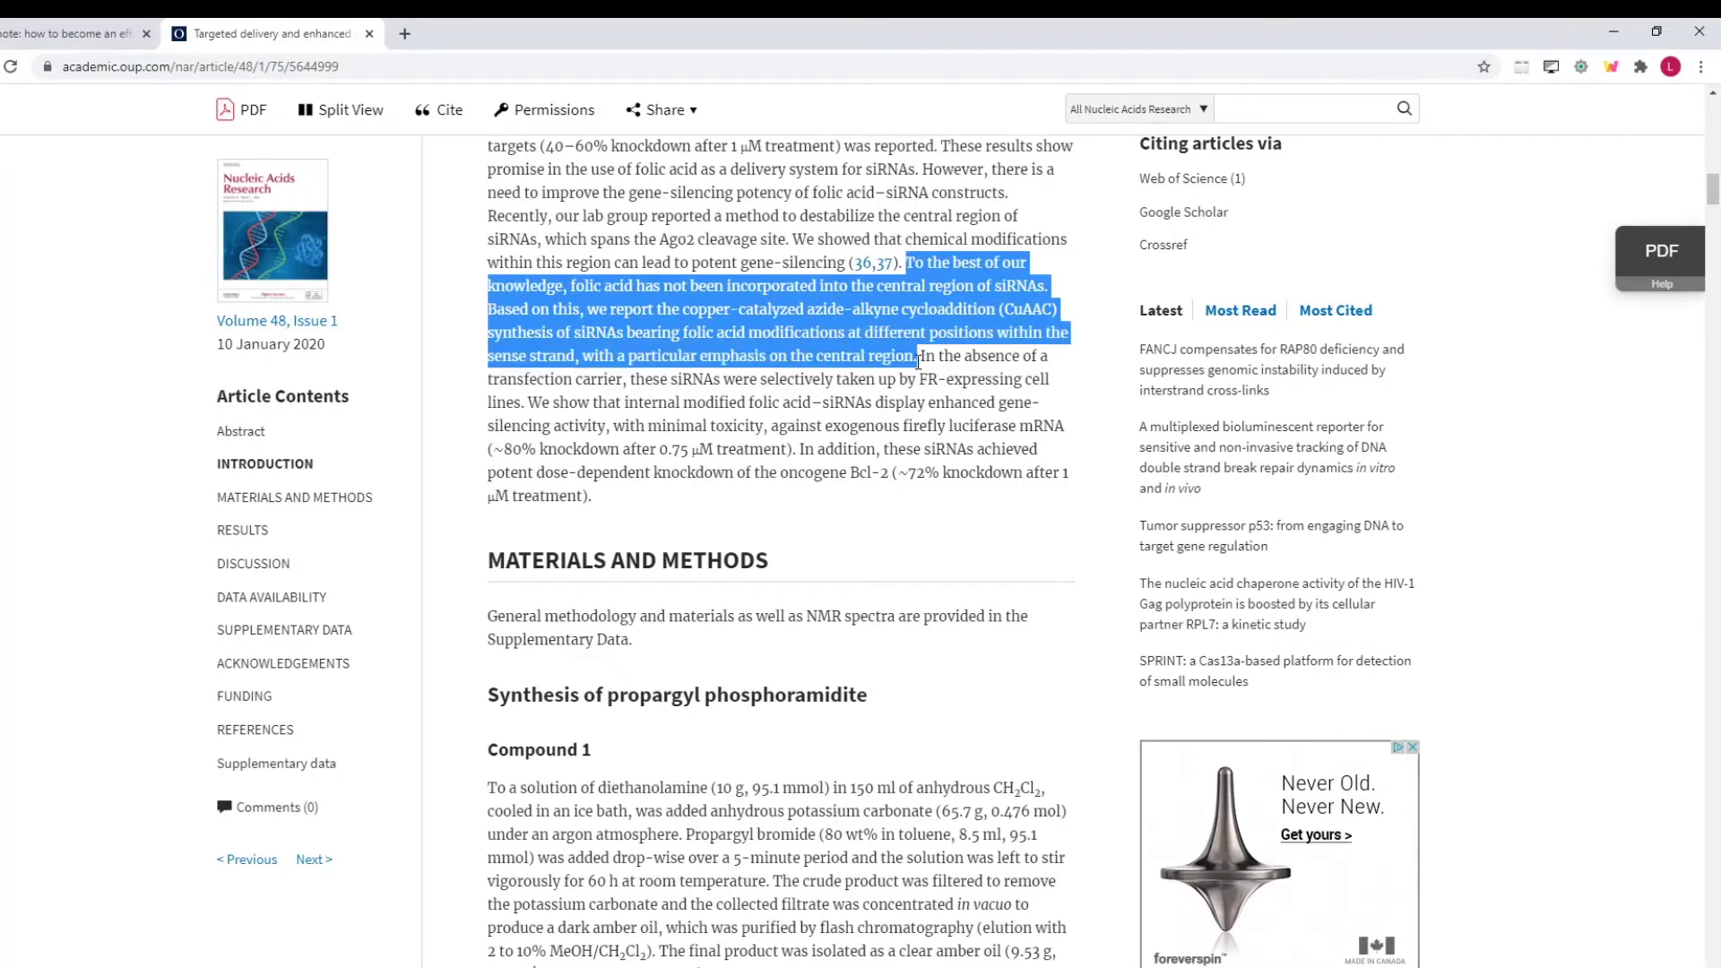
pyautogui.click(938, 391)
pyautogui.scroll(2, 1038, 423)
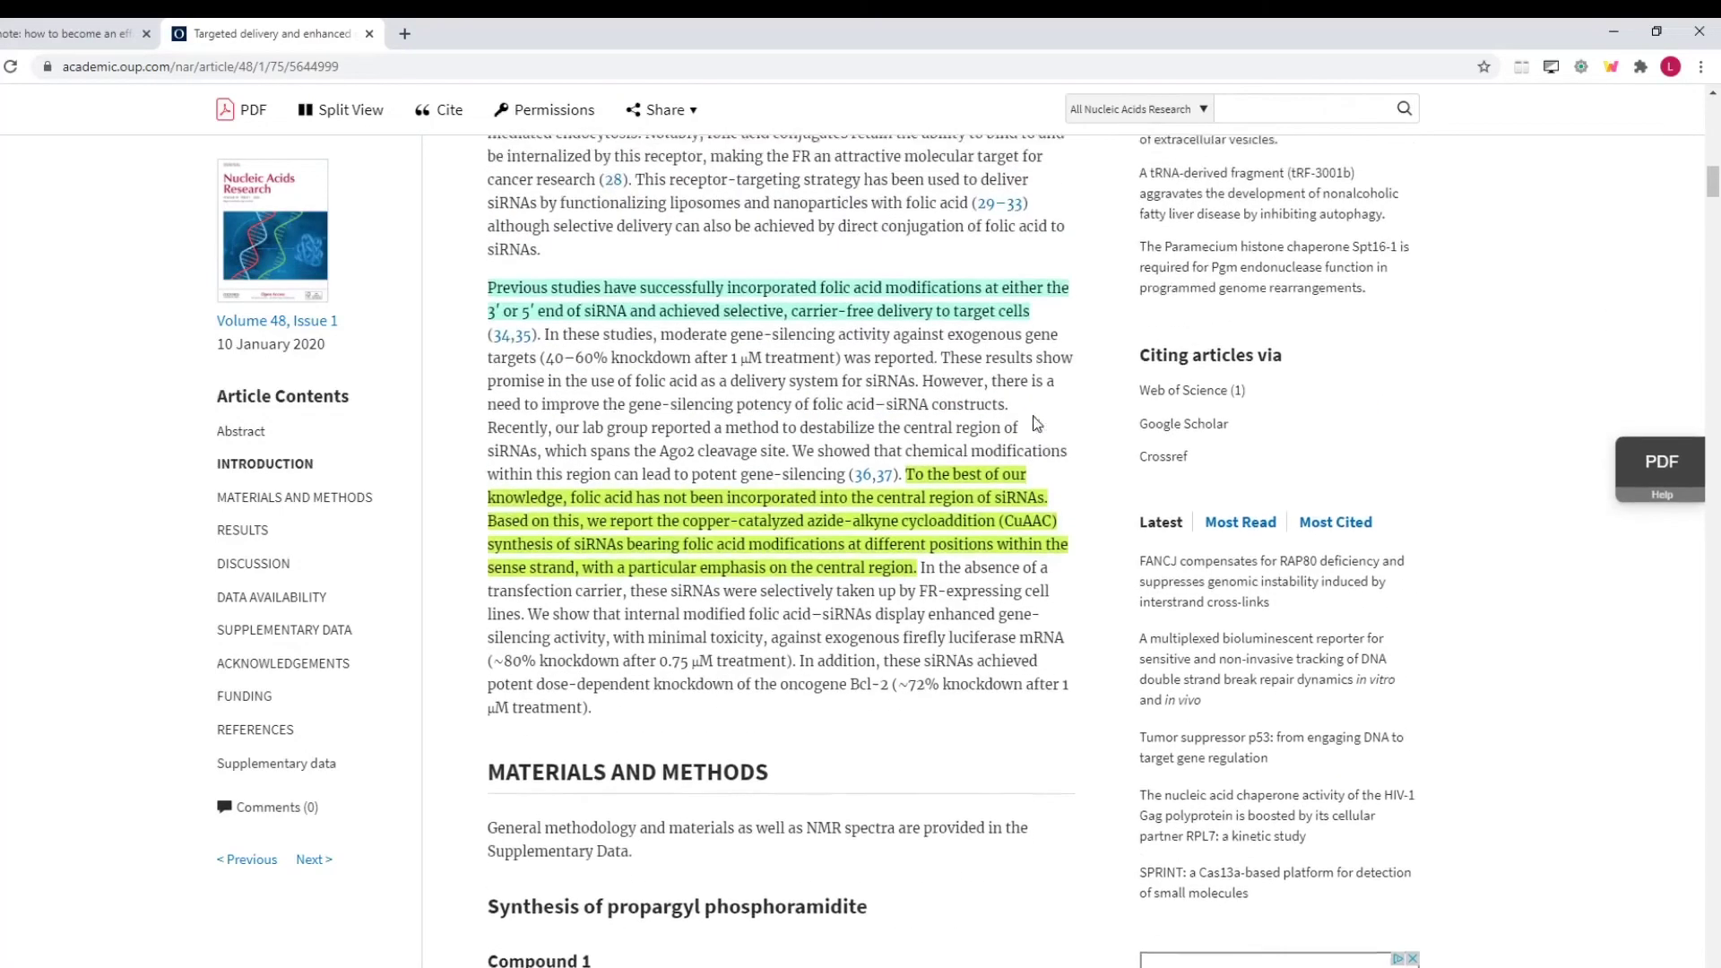
pyautogui.scroll(3, 1038, 423)
pyautogui.scroll(2, 1038, 423)
pyautogui.click(1611, 66)
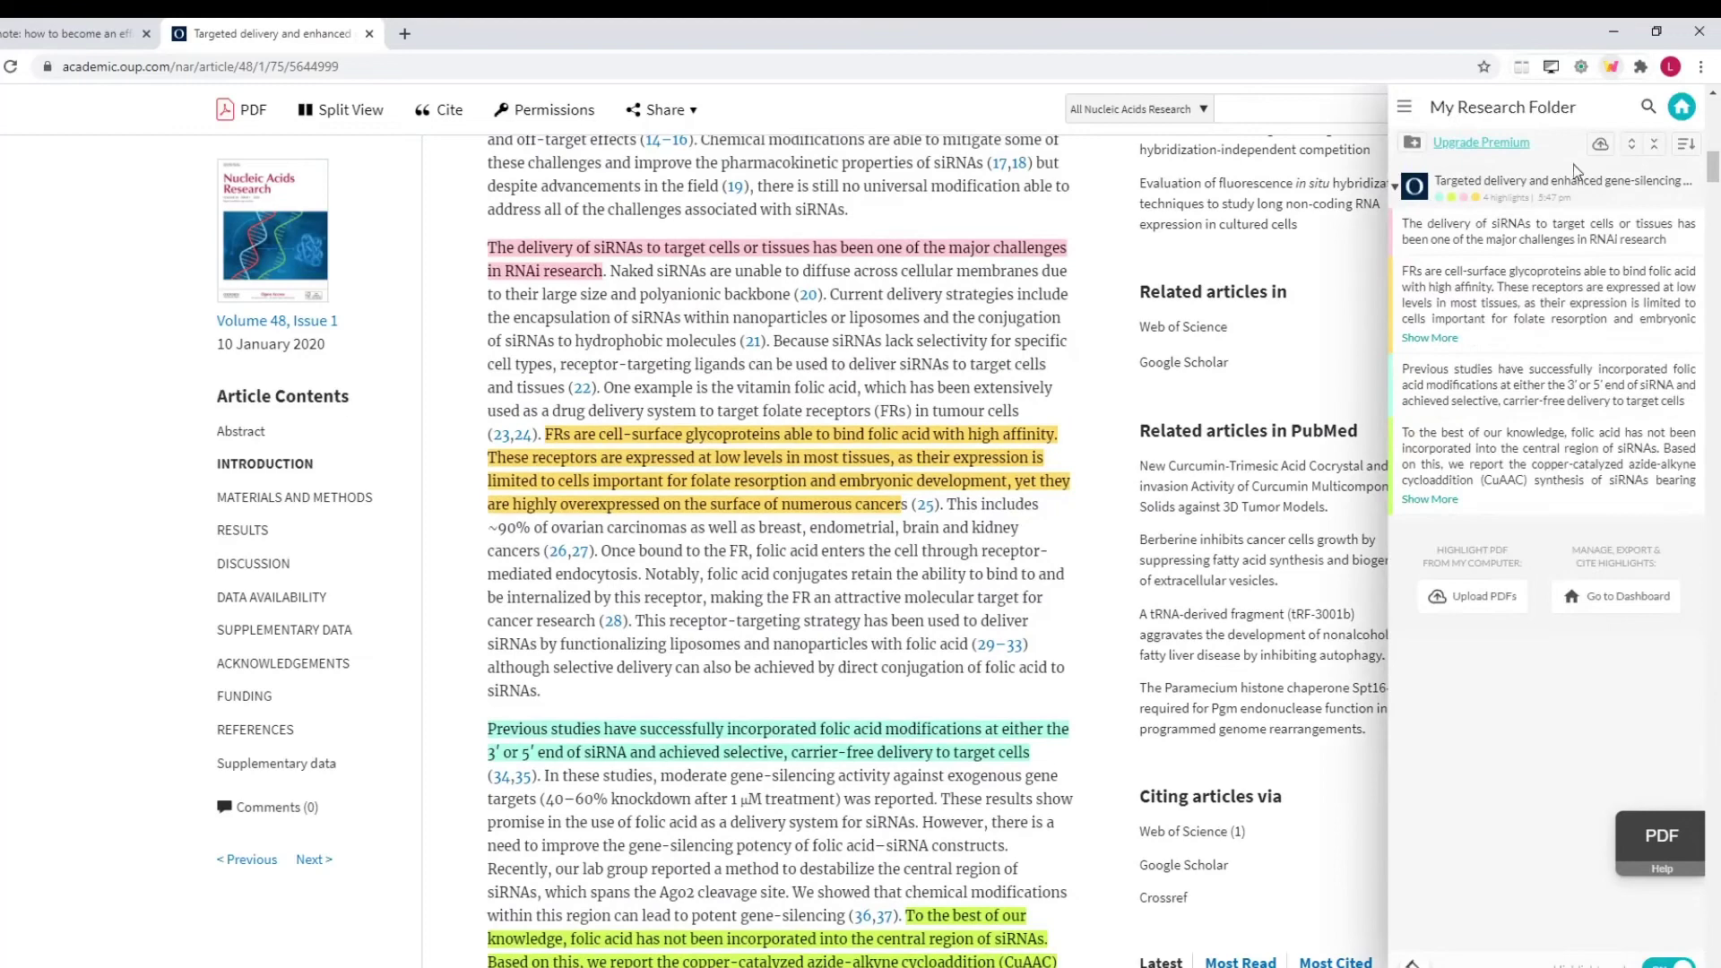
pyautogui.moveTo(1546, 295)
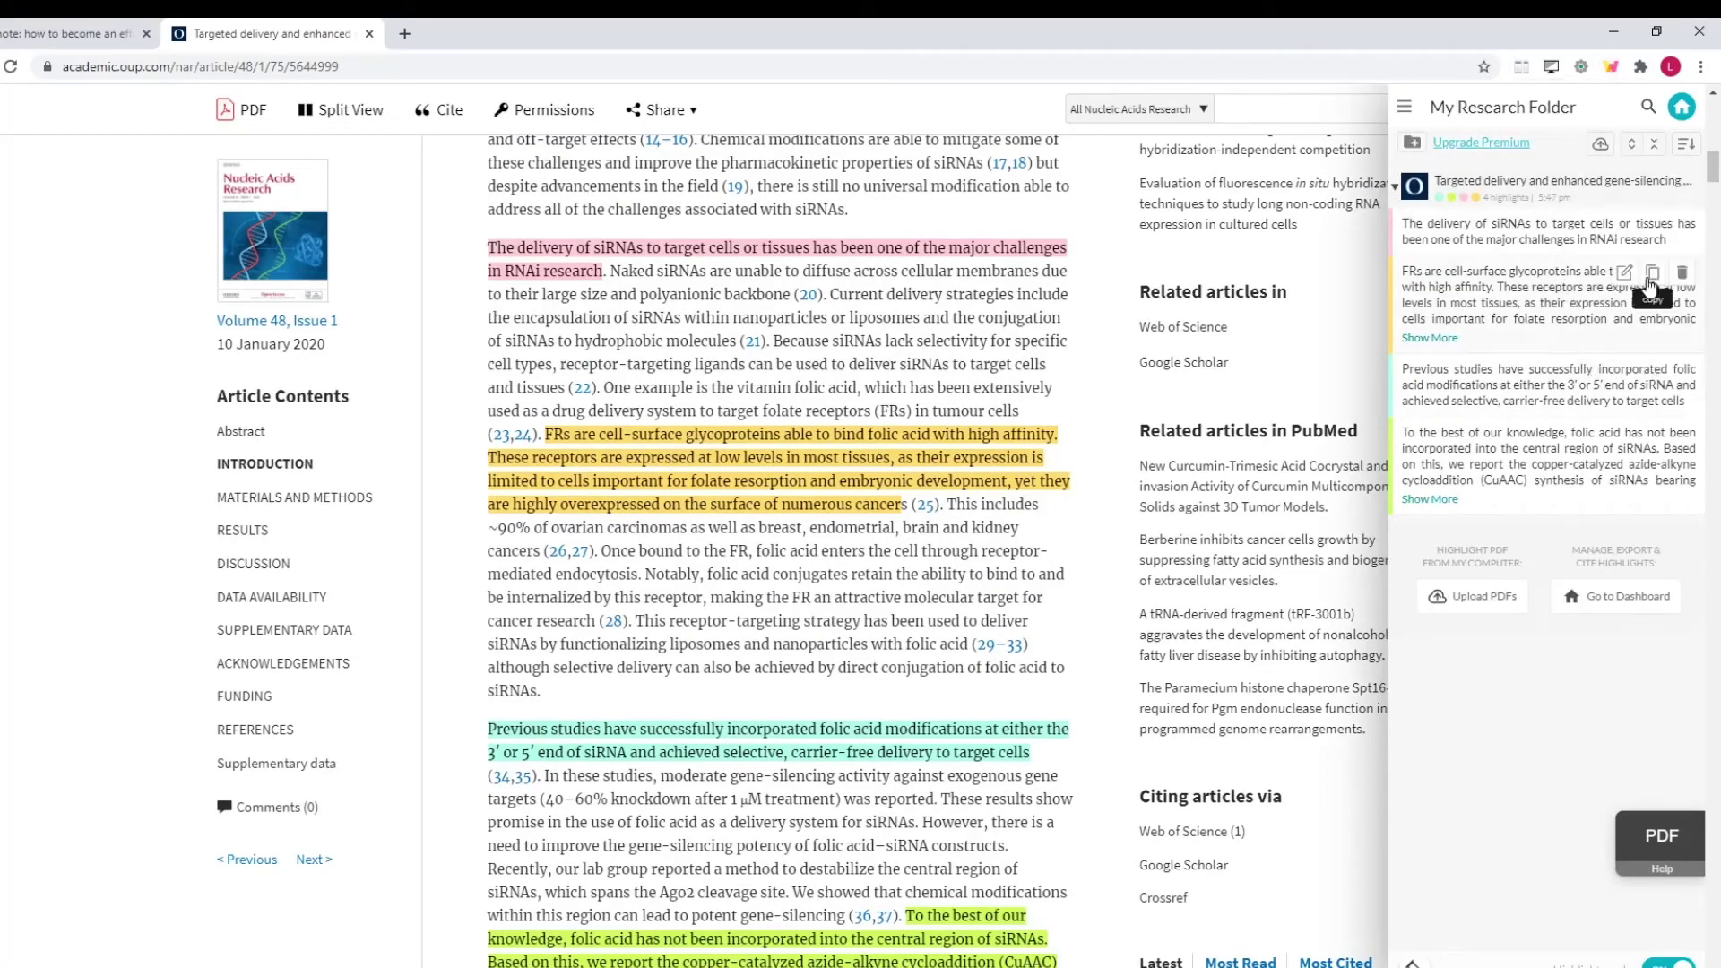
# - Rename Weava's Sample Folder sub-folder to 'siRNA paper'
pyautogui.click(1653, 285)
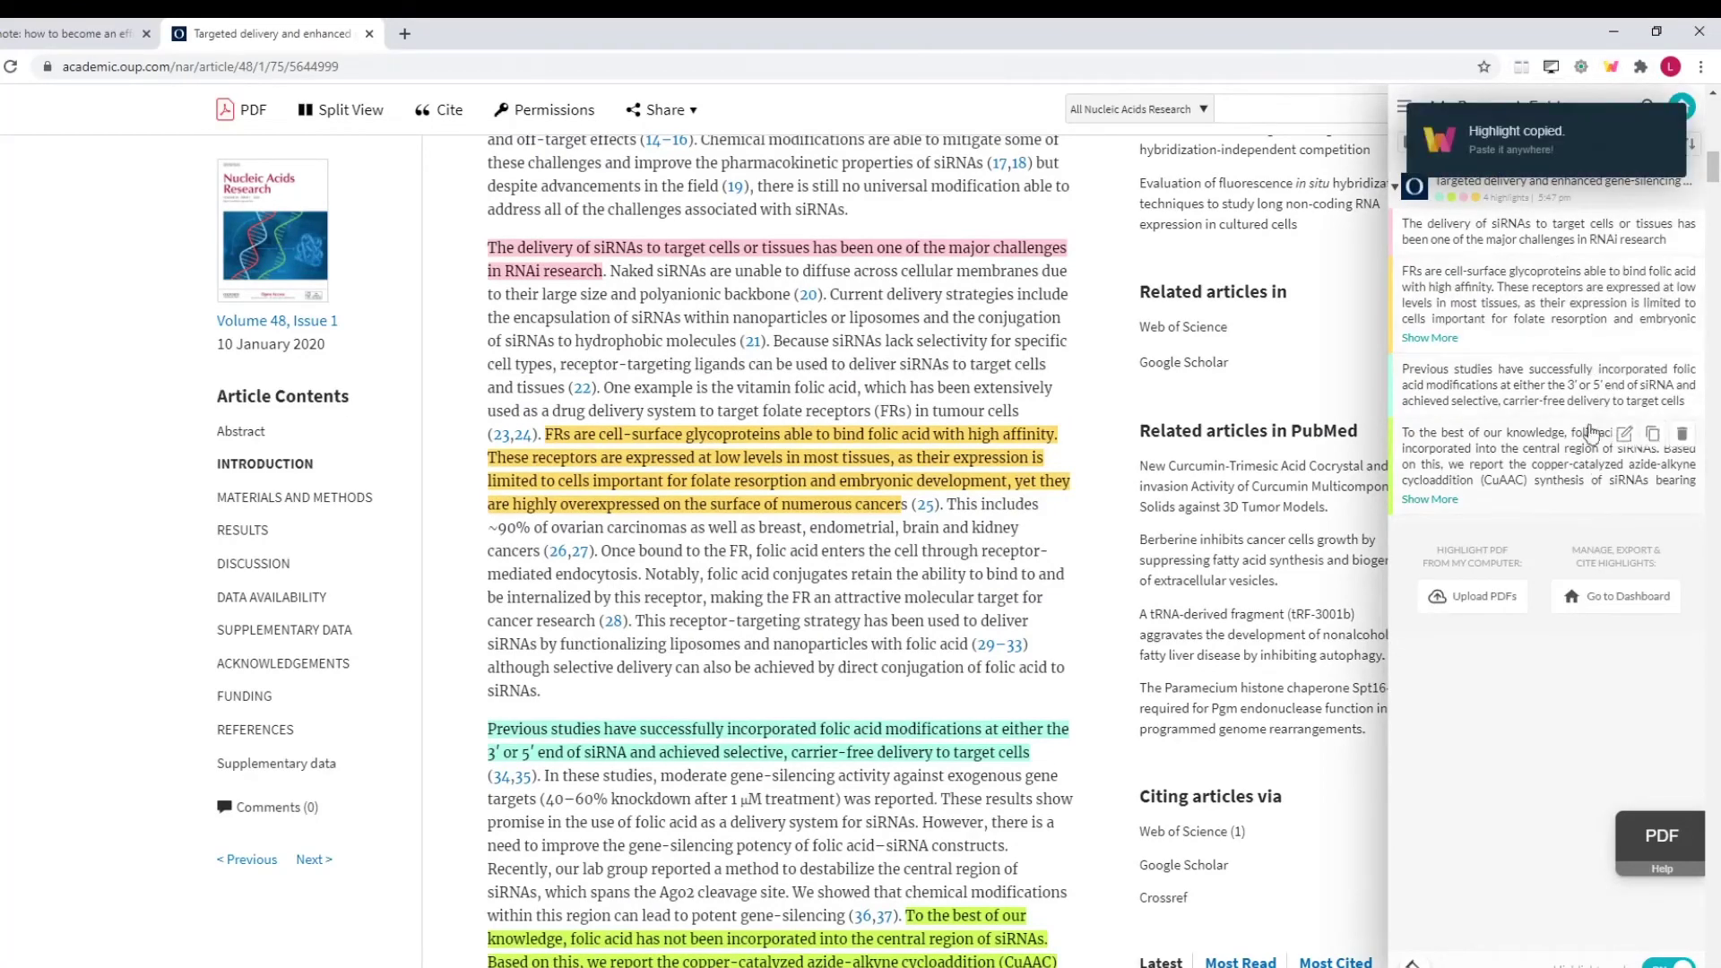
pyautogui.click(1404, 106)
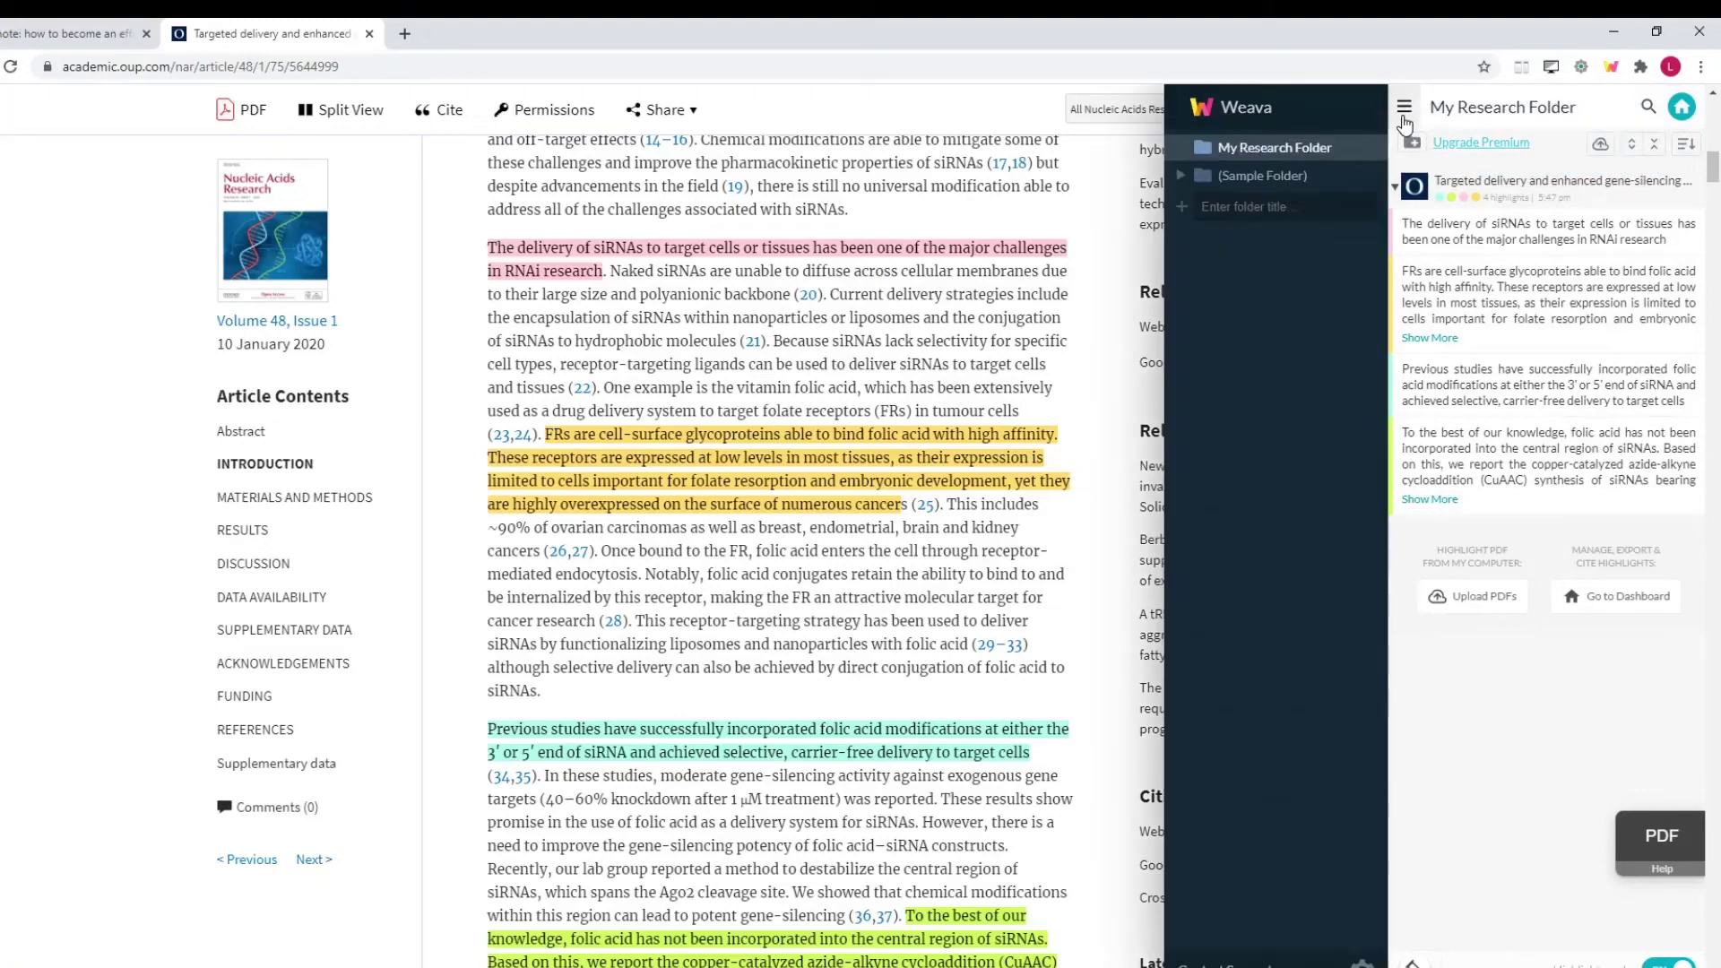
pyautogui.click(1184, 179)
pyautogui.moveTo(1547, 231)
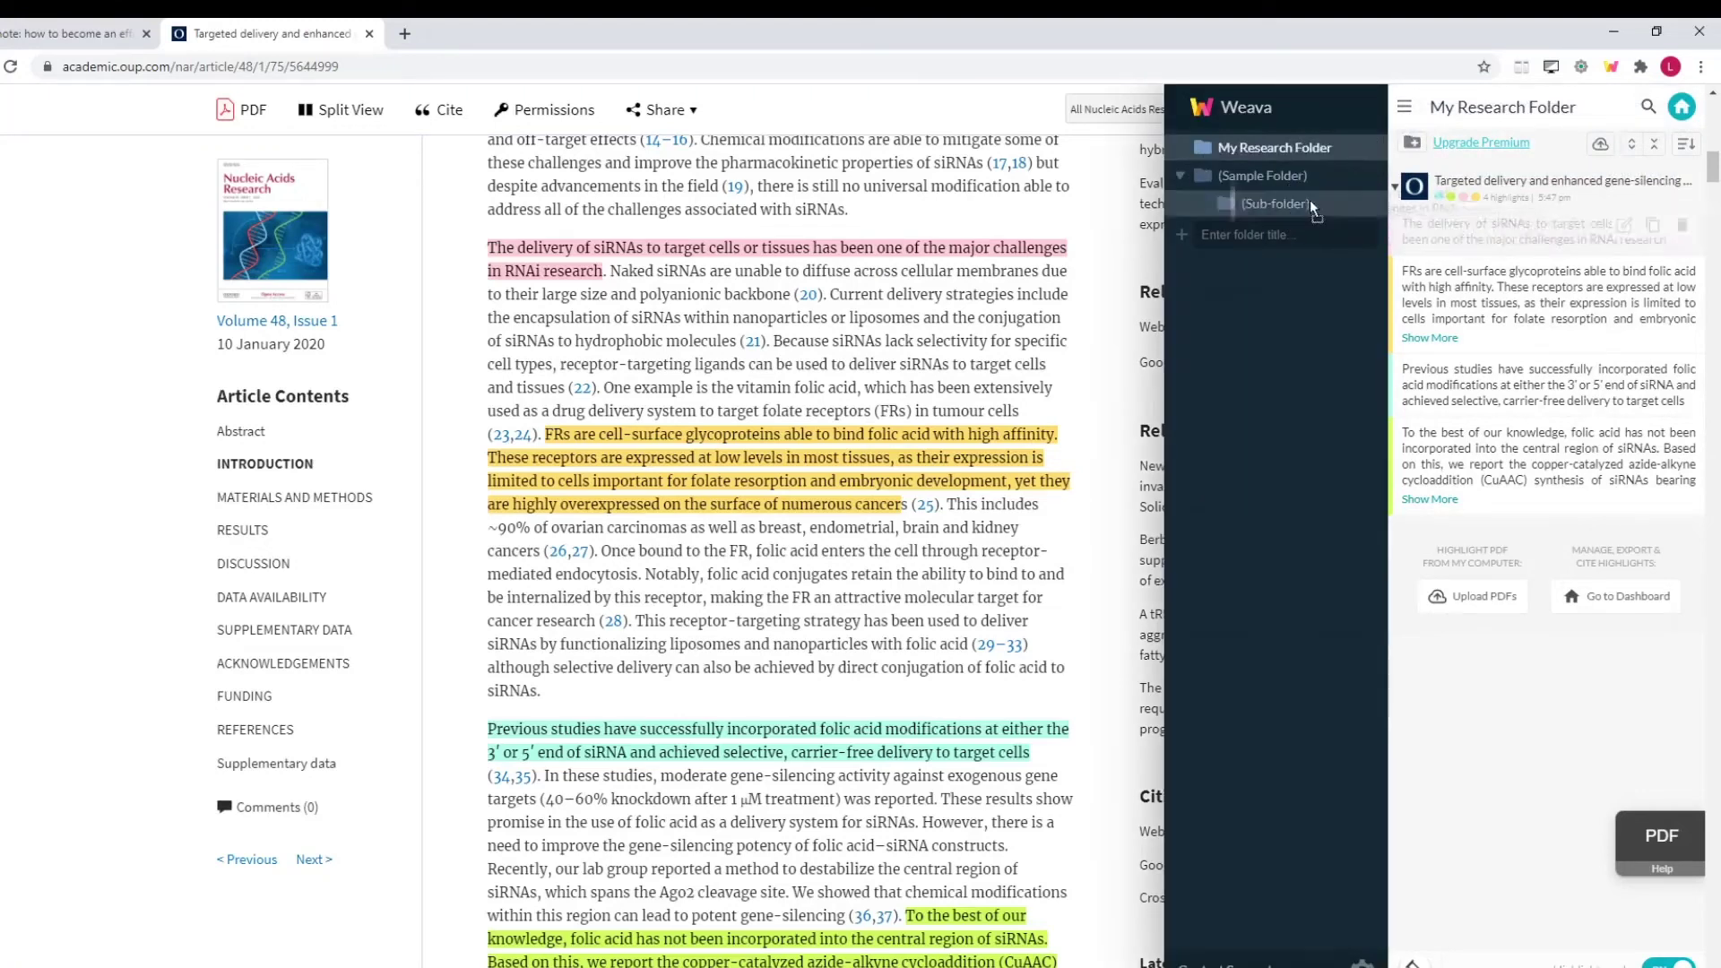
pyautogui.click(1265, 206)
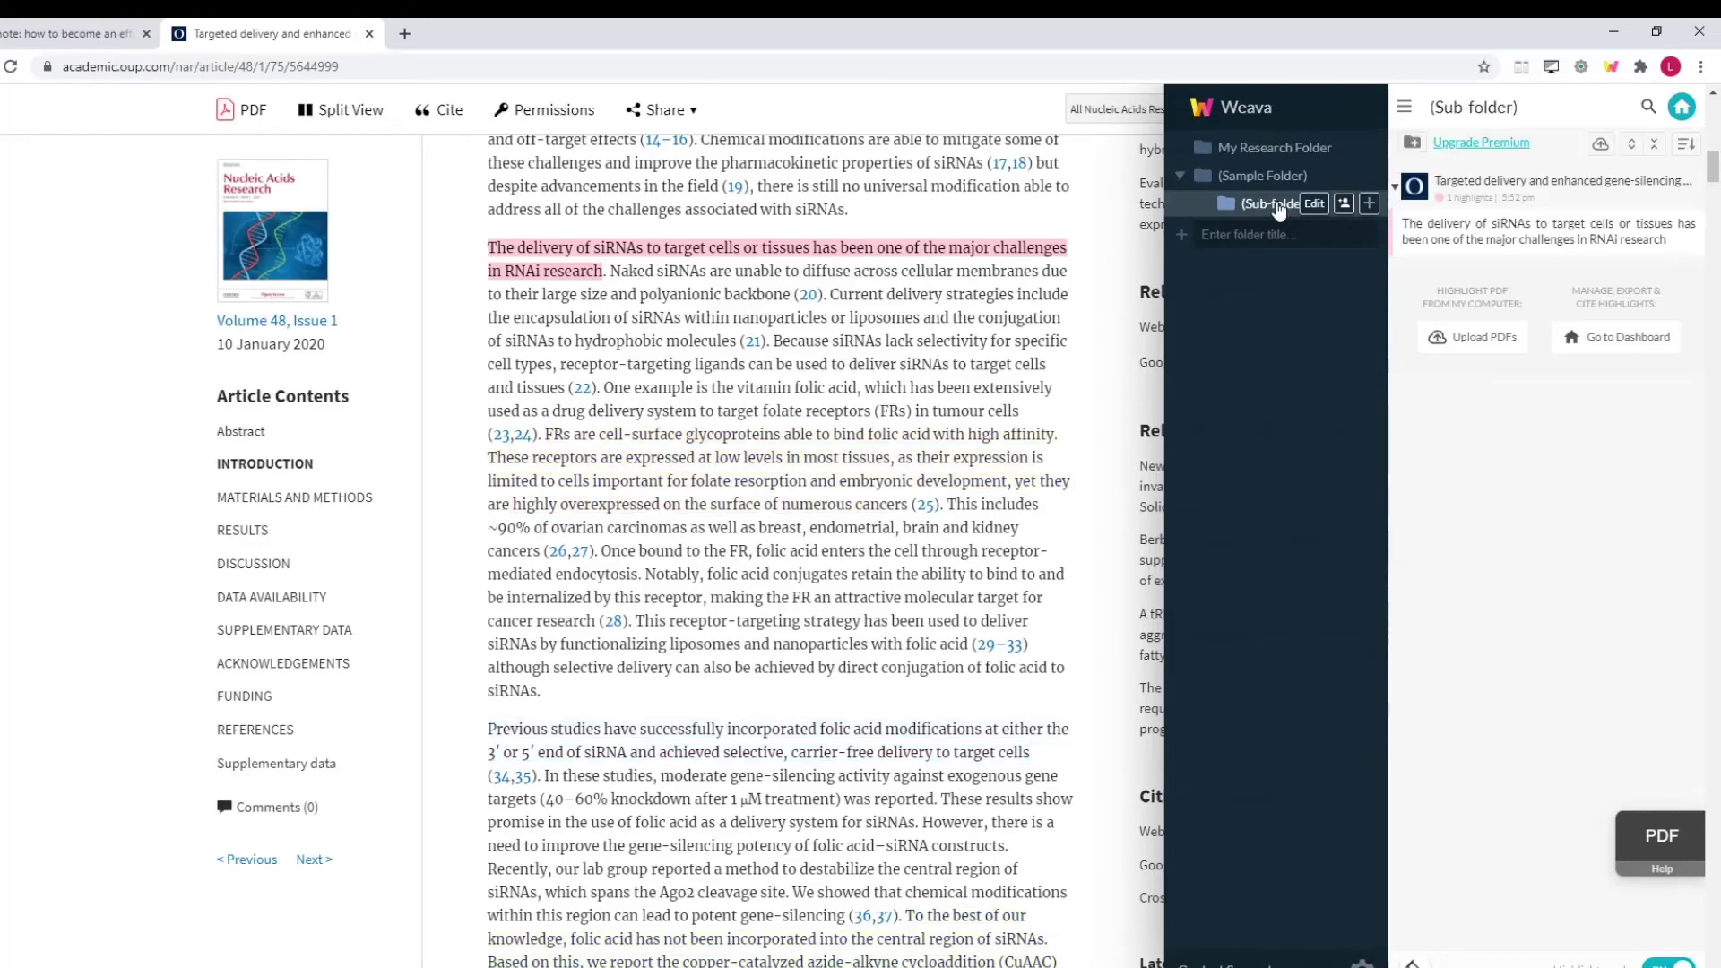
pyautogui.click(1488, 113)
pyautogui.hotkey('ctrl', 'a')
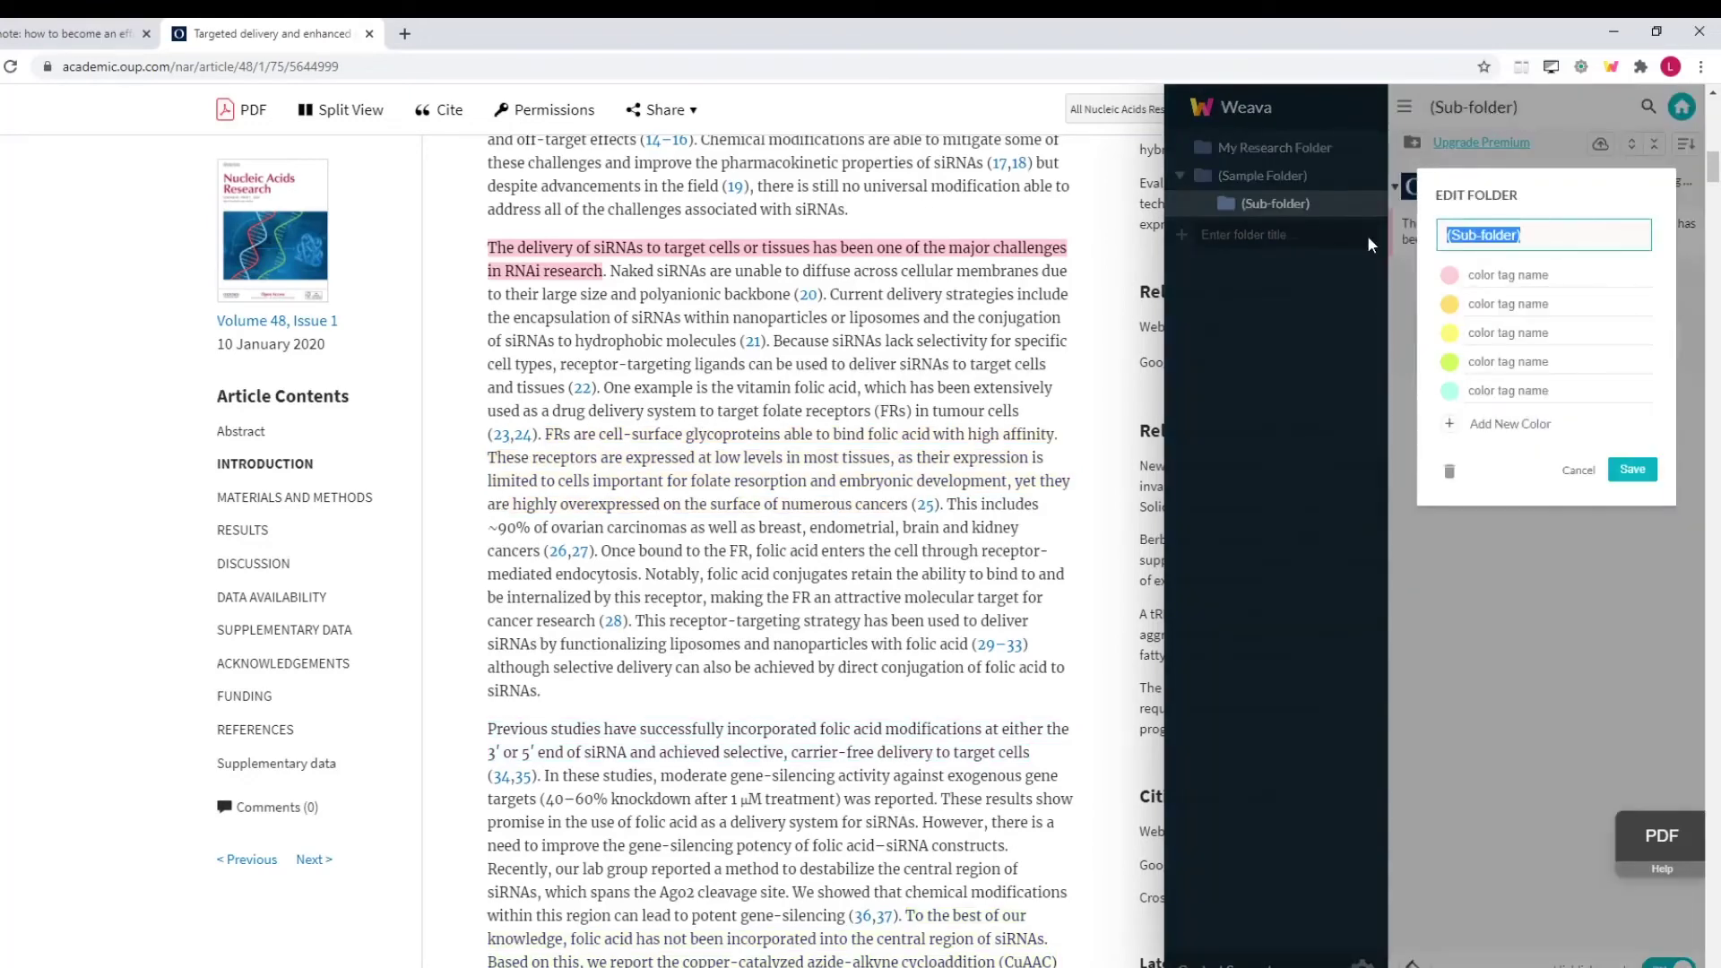
pyautogui.write('siRNA pap')
pyautogui.write('er')
pyautogui.click(1634, 469)
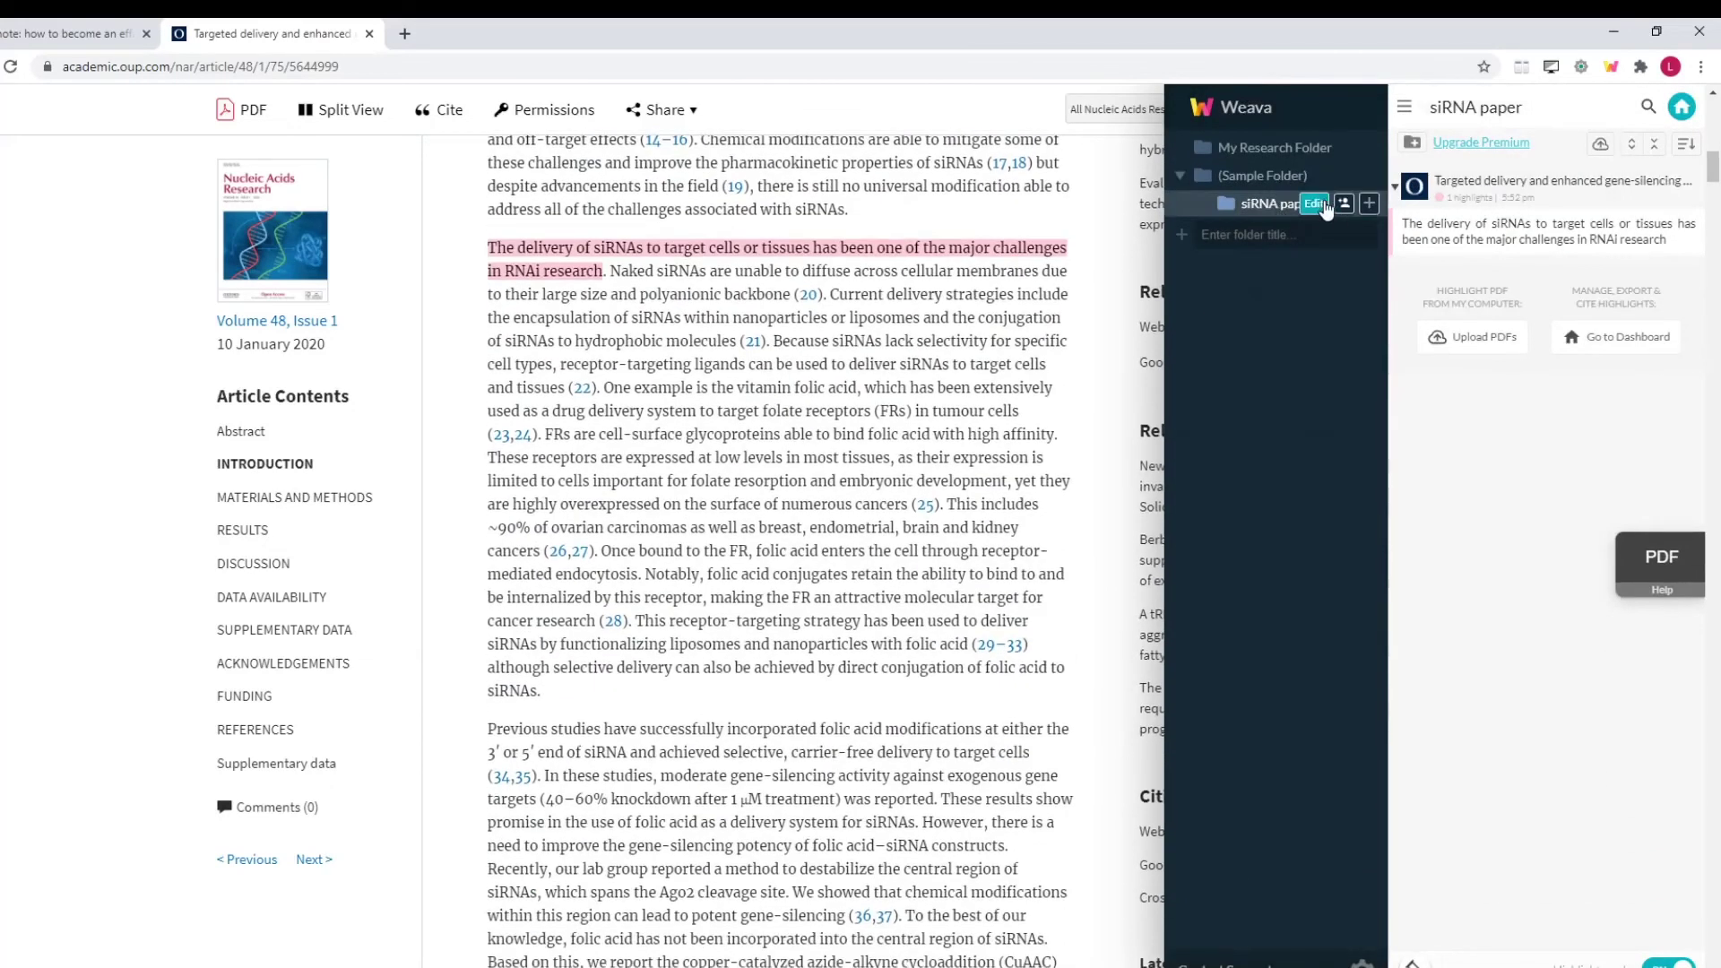
# - Label the siRNA paper folder's pink colour tag 'challenges'
pyautogui.click(1316, 203)
pyautogui.click(1294, 245)
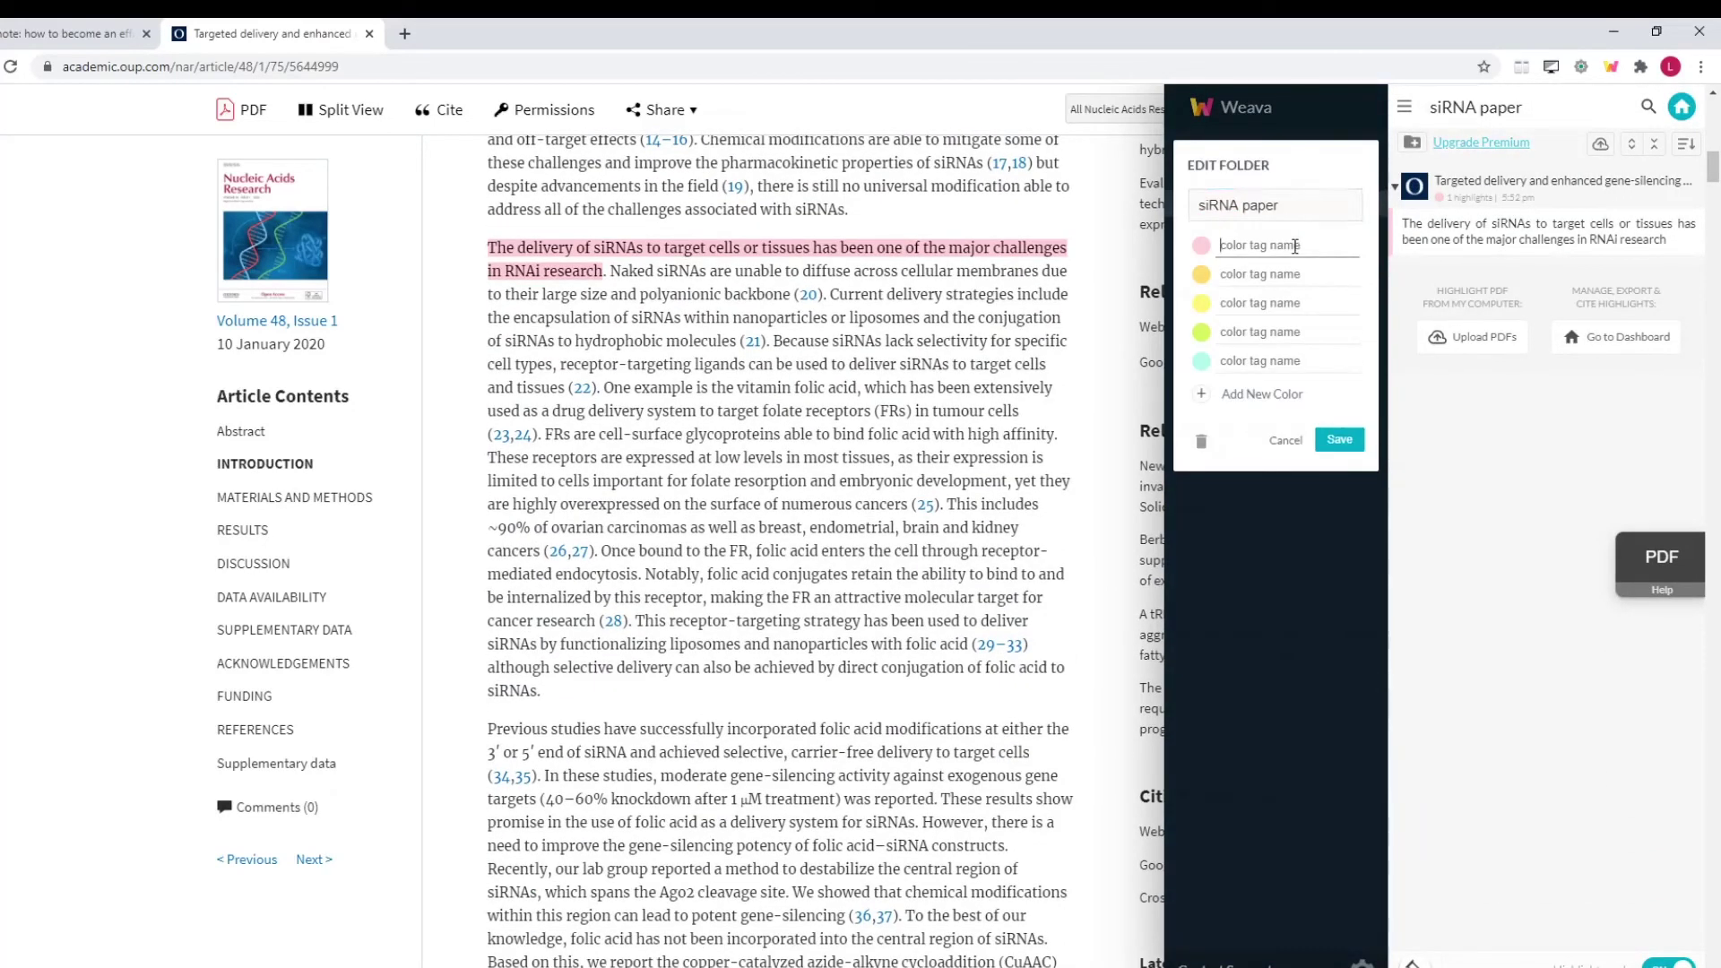
pyautogui.write('challenges')
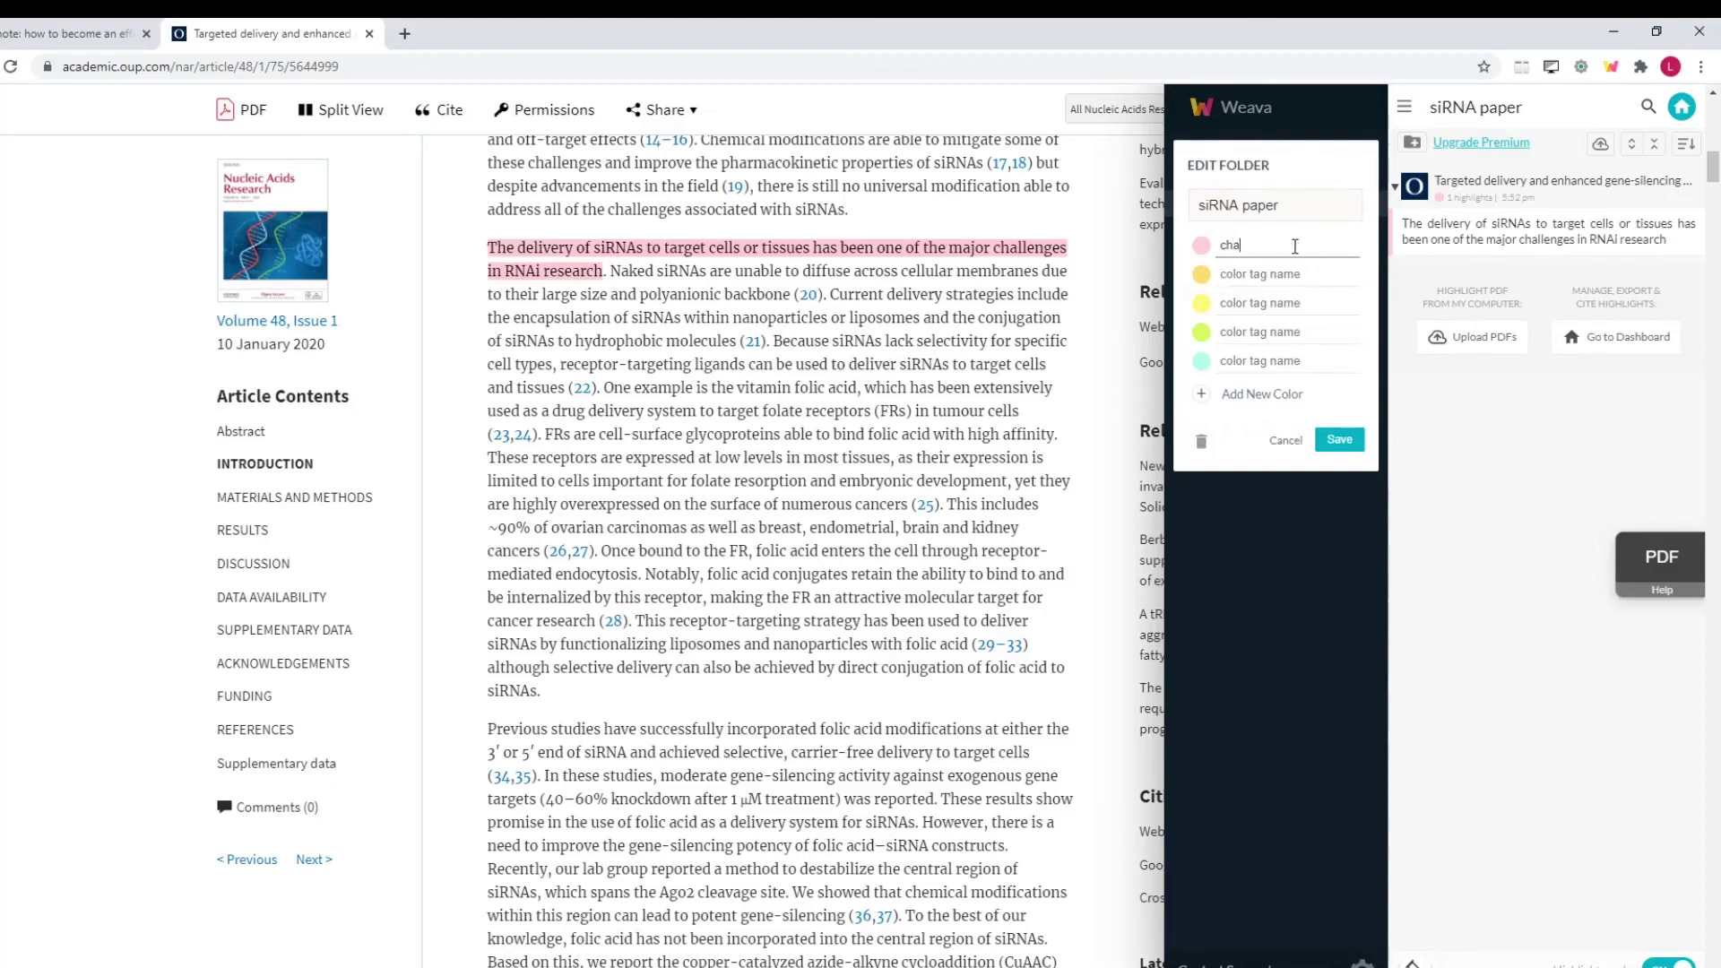